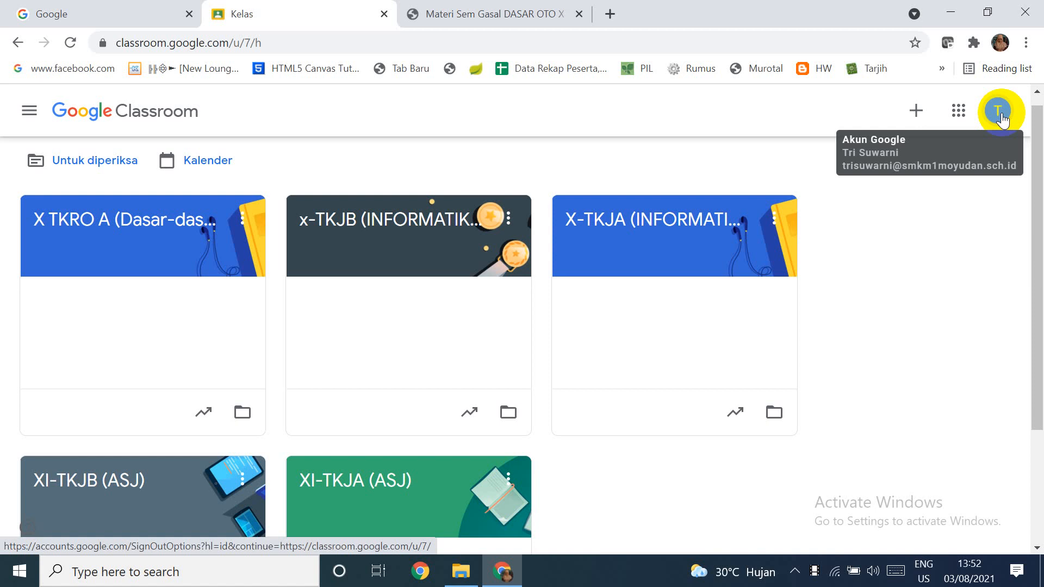
# Step: Open the X TKRO A (Dasar-dasar Otomotif) class, check the semester learning plan image, and go to the class's Tugas Kelas page
pyautogui.click(122, 227)
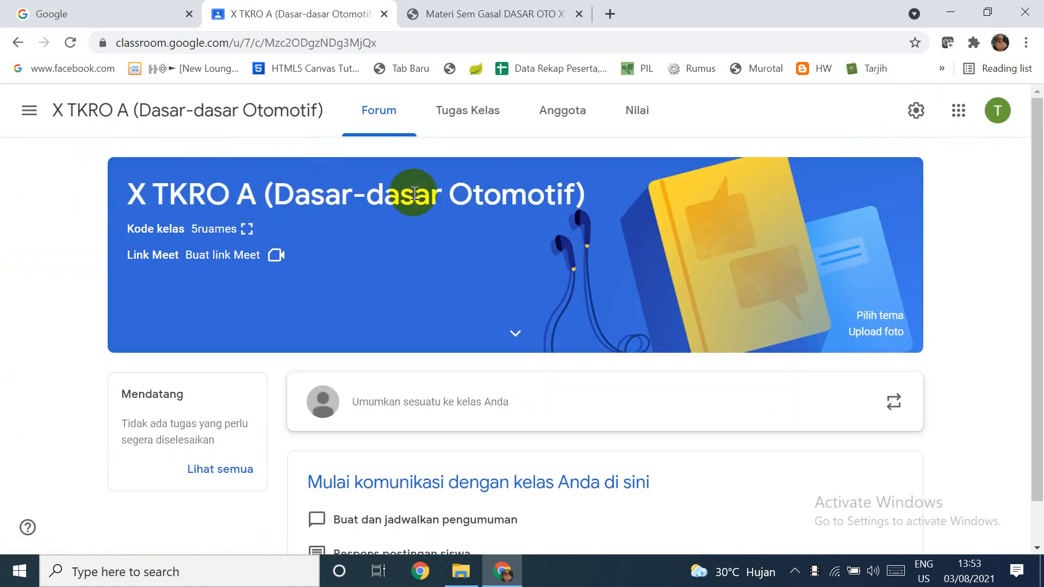
pyautogui.click(469, 12)
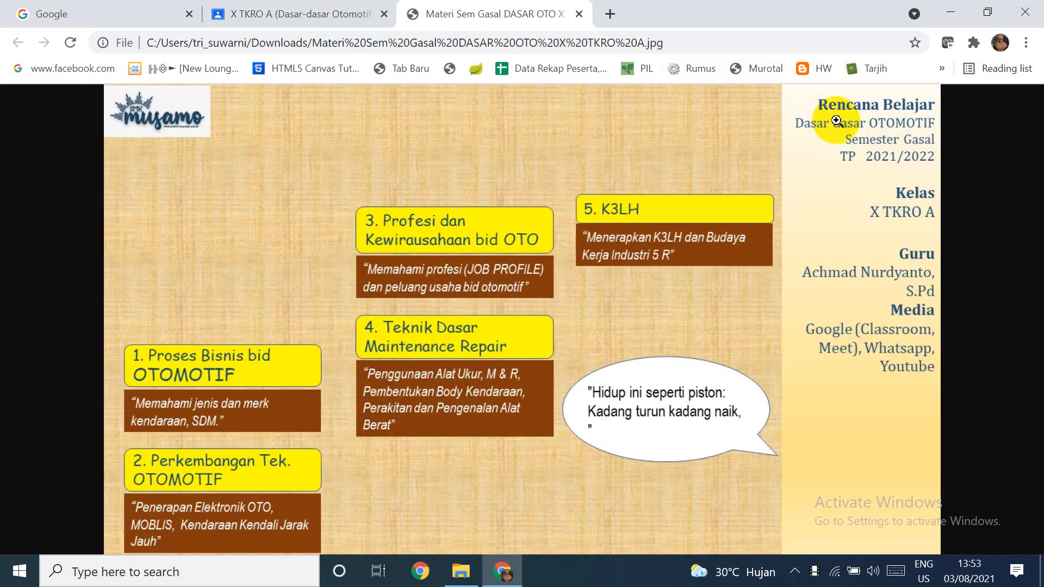
pyautogui.click(307, 15)
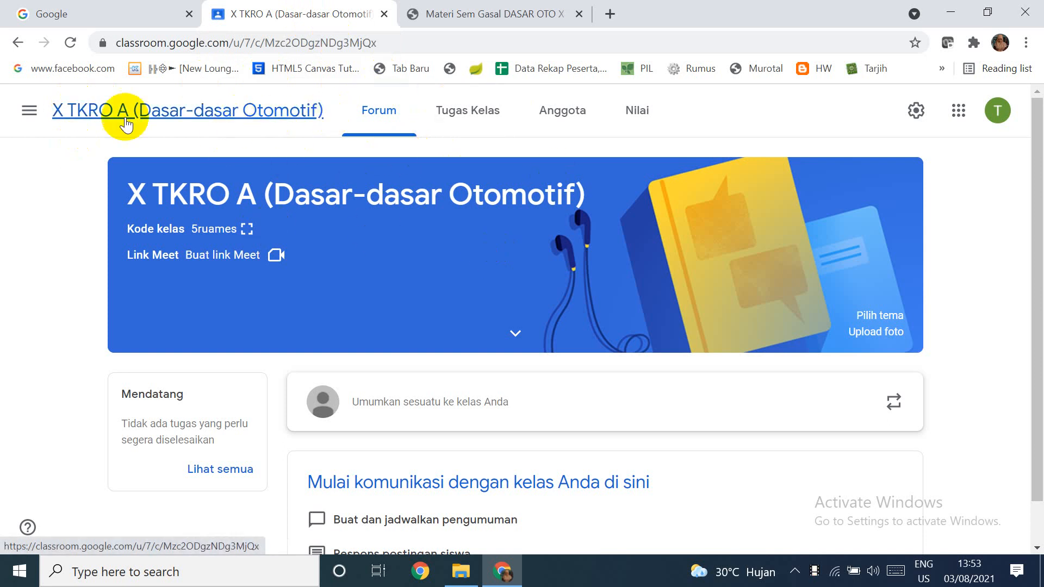
pyautogui.click(472, 120)
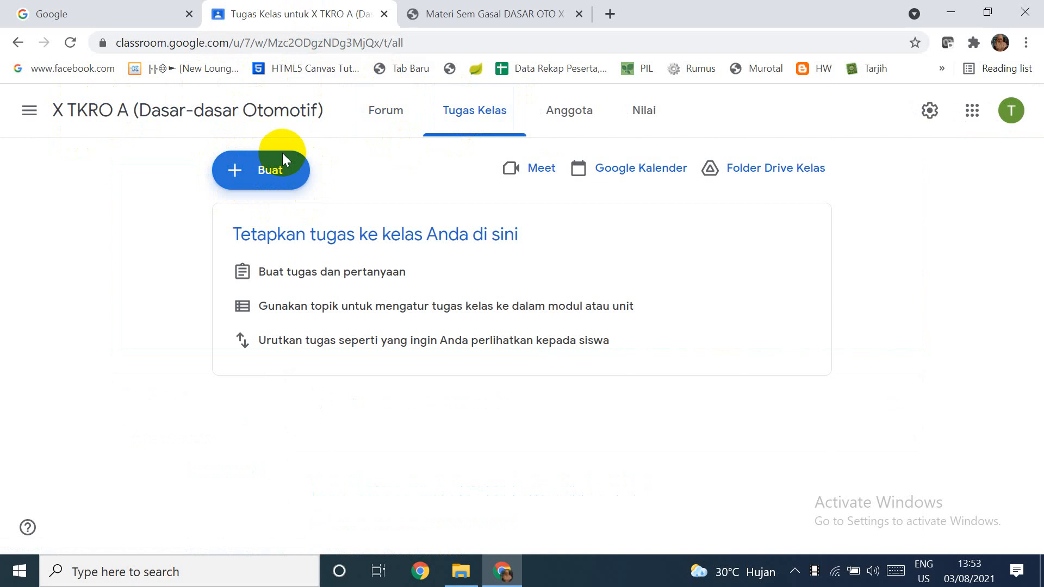
# Step: Add a classwork topic named "5. K3LH", following the numbering in the learning plan image
pyautogui.click(270, 178)
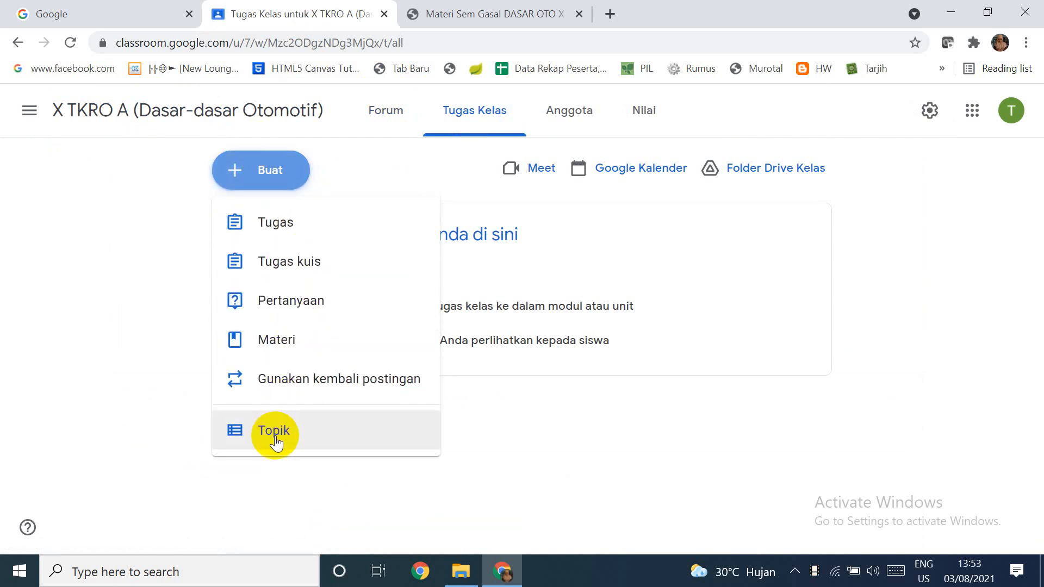
pyautogui.click(440, 15)
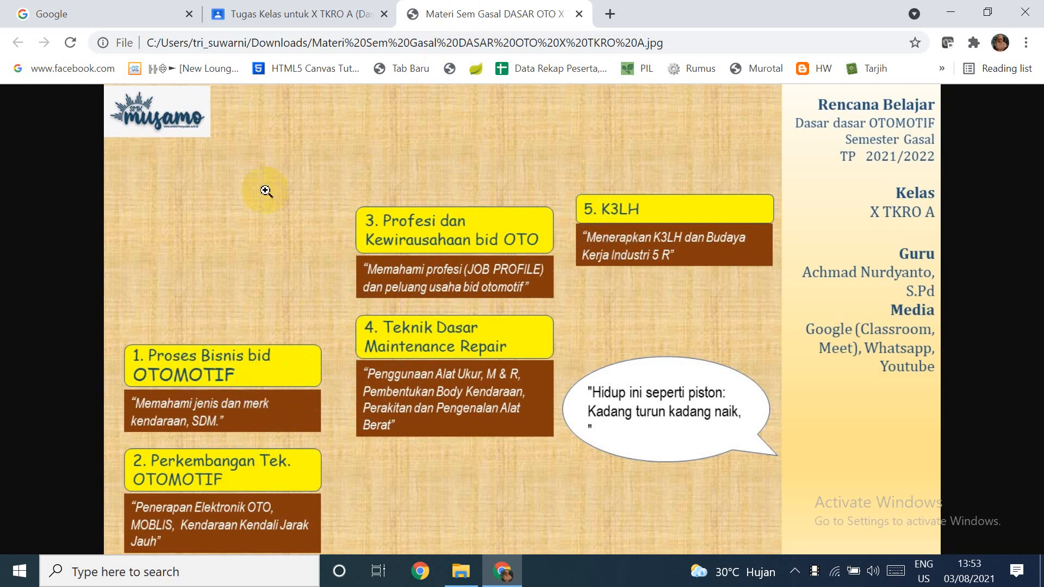
pyautogui.click(283, 18)
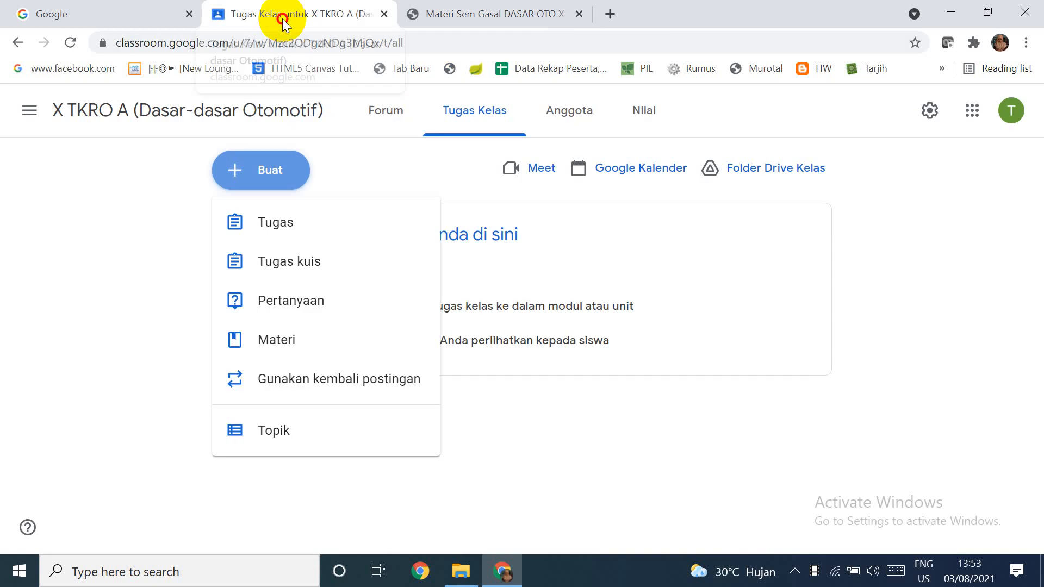
pyautogui.click(267, 163)
pyautogui.click(266, 161)
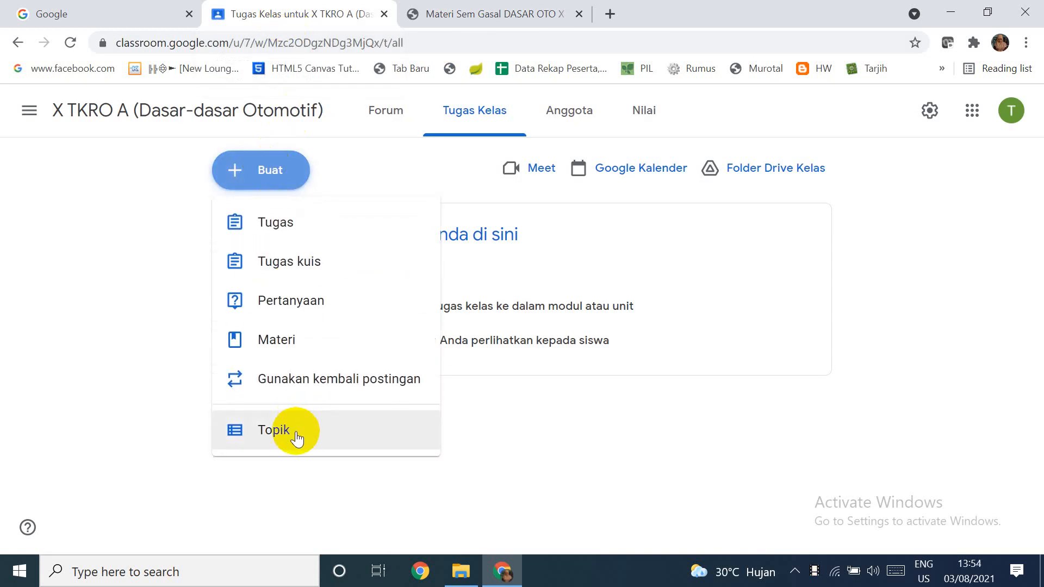
pyautogui.click(294, 435)
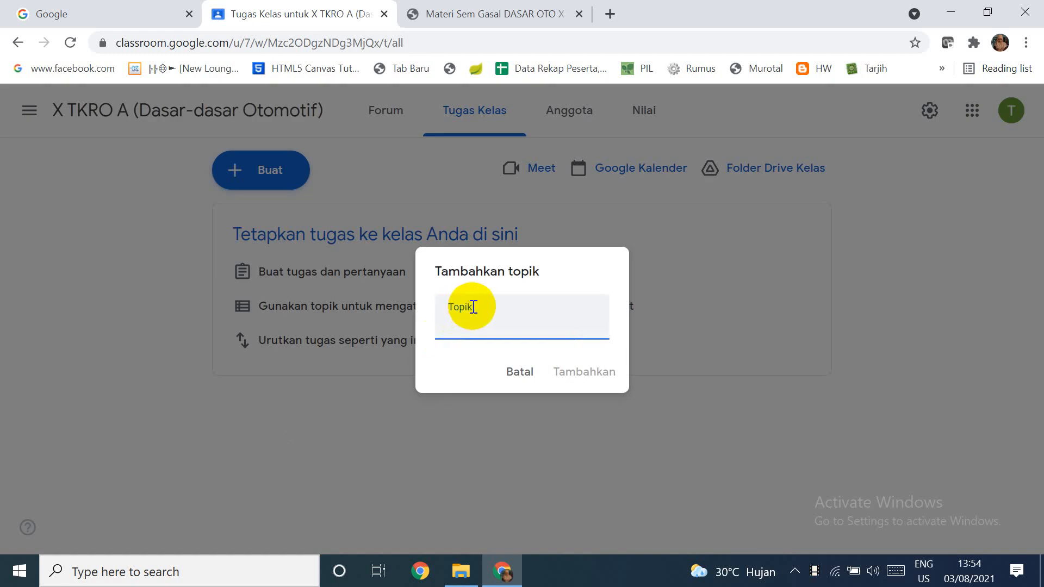
pyautogui.write('5. K3LH')
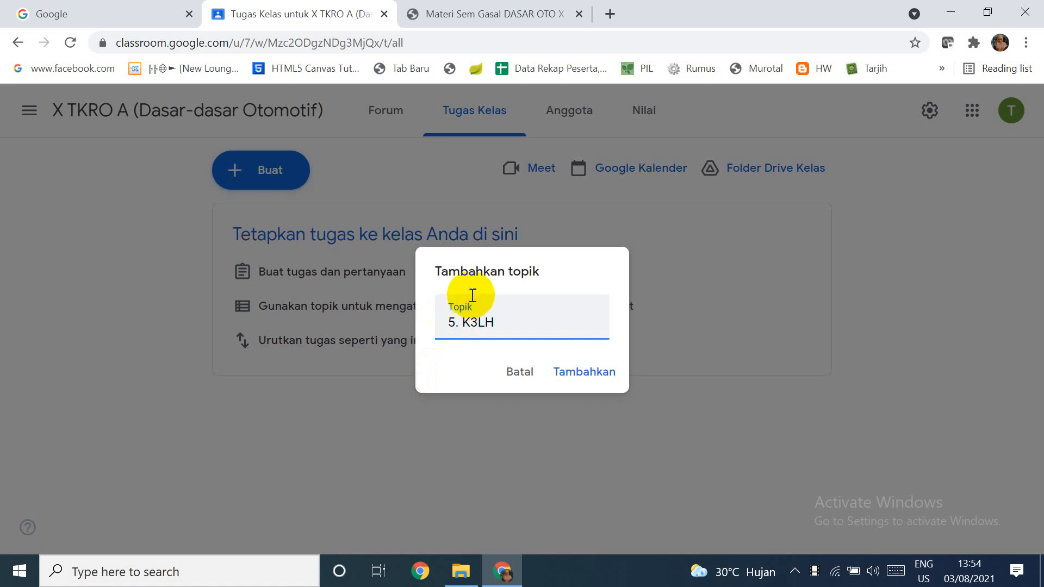
pyautogui.click(567, 374)
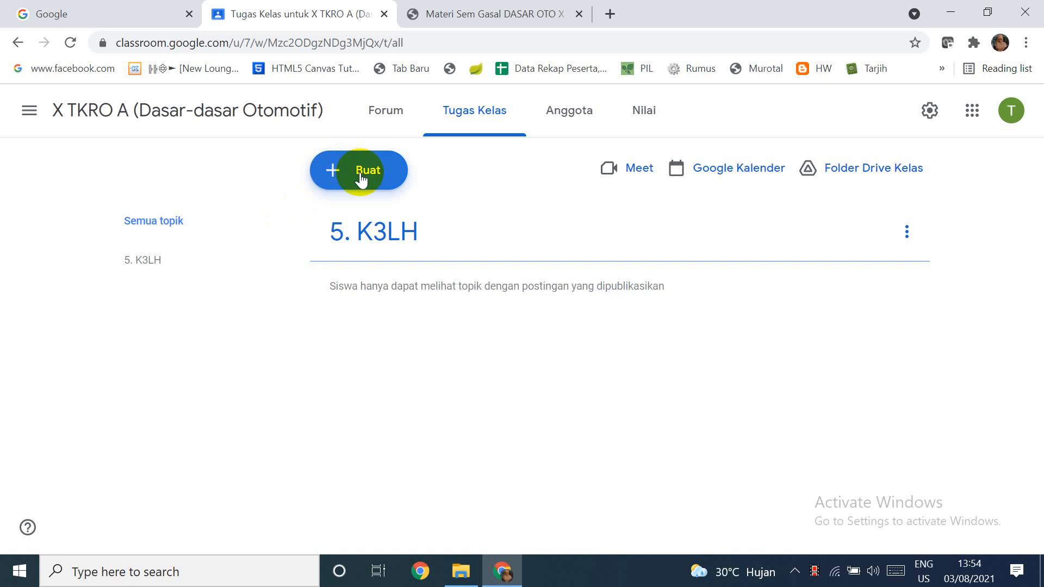
# Step: Add a classwork topic named "4. Teknik Dasar Maintenance & Repair", checking its title against the learning plan image
pyautogui.click(361, 179)
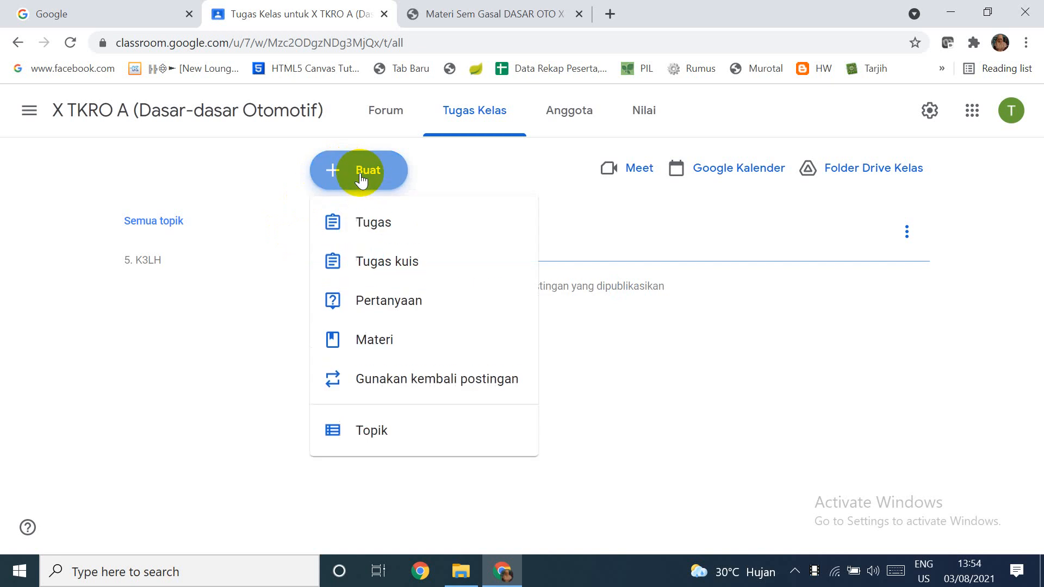
pyautogui.click(410, 433)
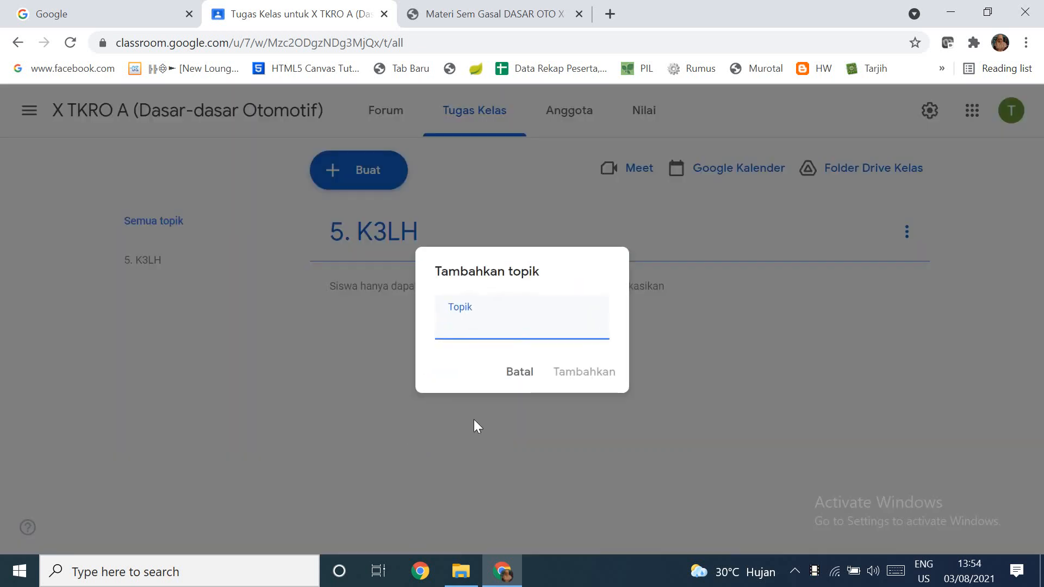
pyautogui.write('4. pERK')
pyautogui.press('BackSpace')
pyautogui.press('BackSpace')
pyautogui.press('BackSpace')
pyautogui.press('BackSpace')
pyautogui.write('p')
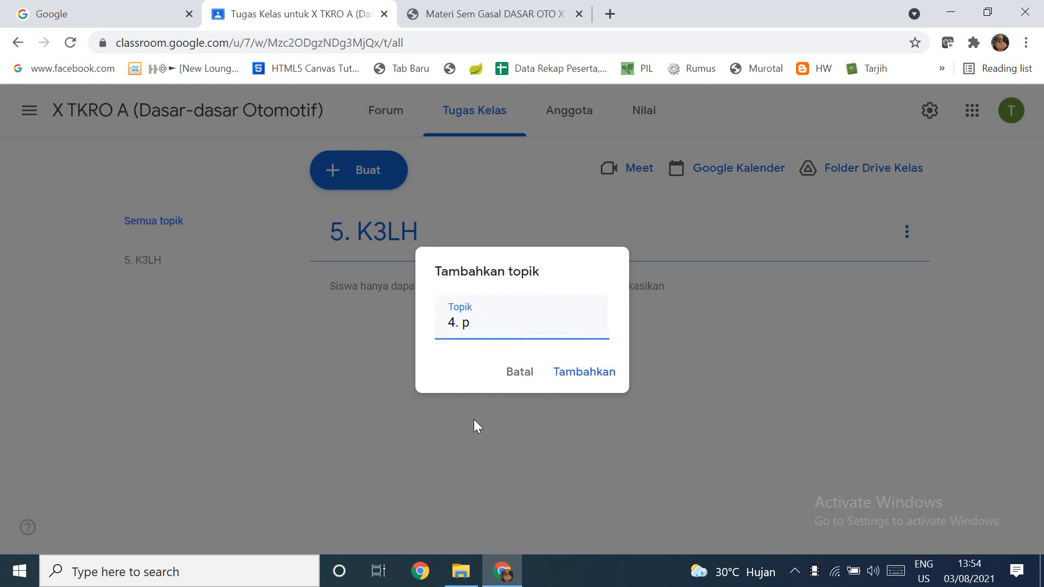
pyautogui.write('i')
pyautogui.click(517, 22)
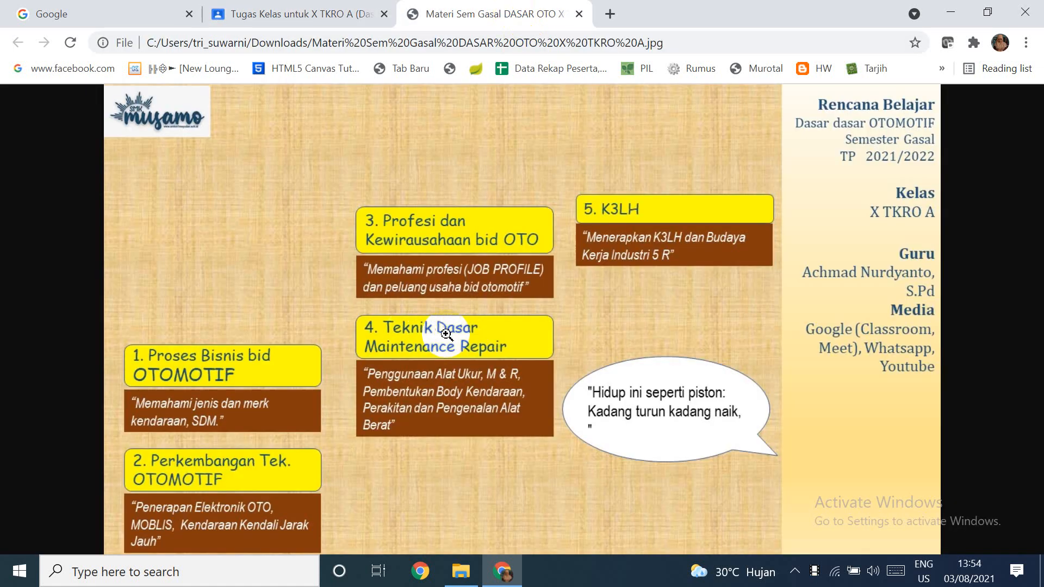
pyautogui.click(290, 15)
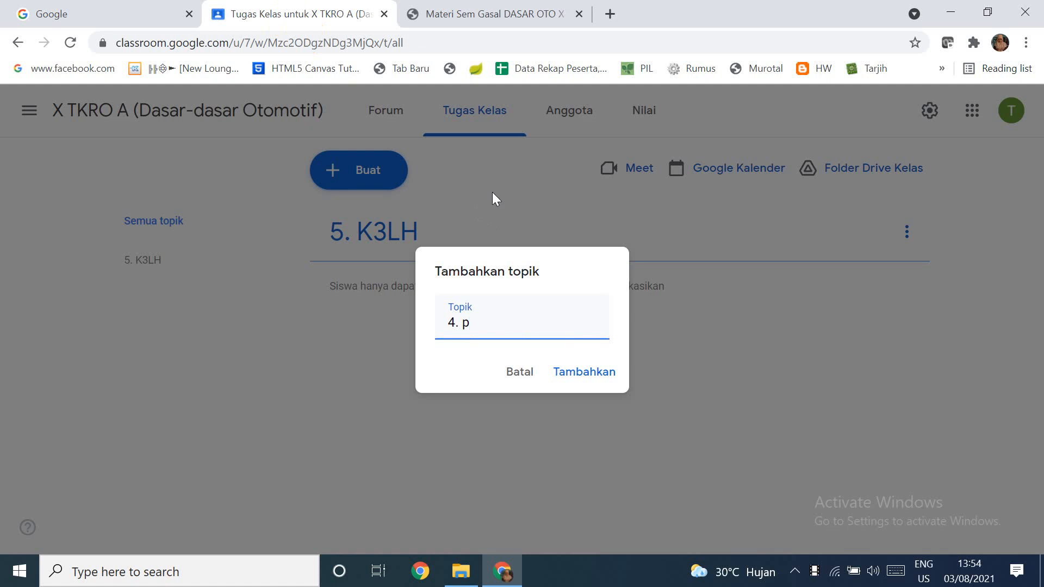
pyautogui.press('BackSpace')
pyautogui.write('Teknik Dasar Ma')
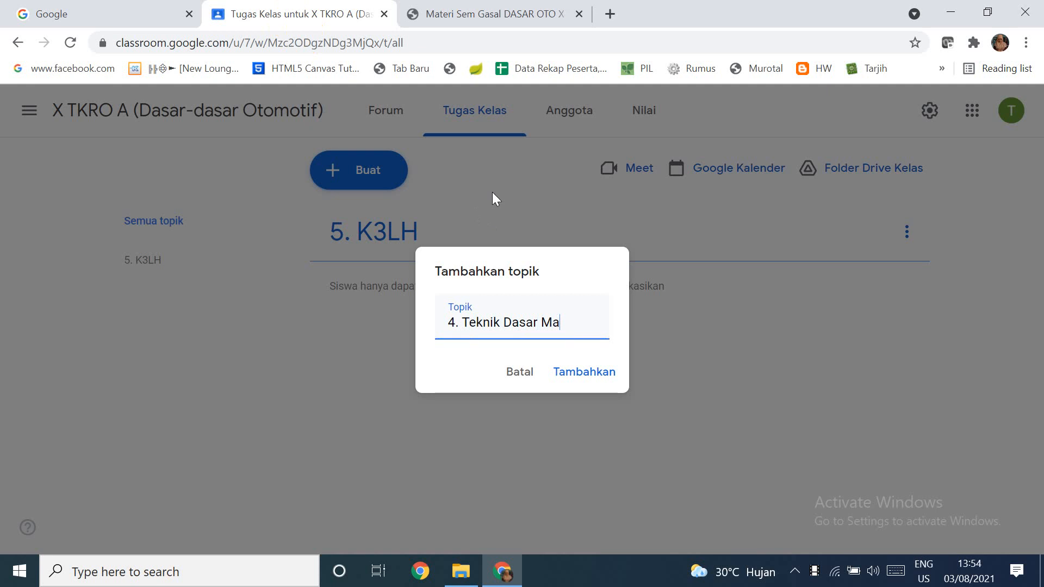
pyautogui.write('intenan')
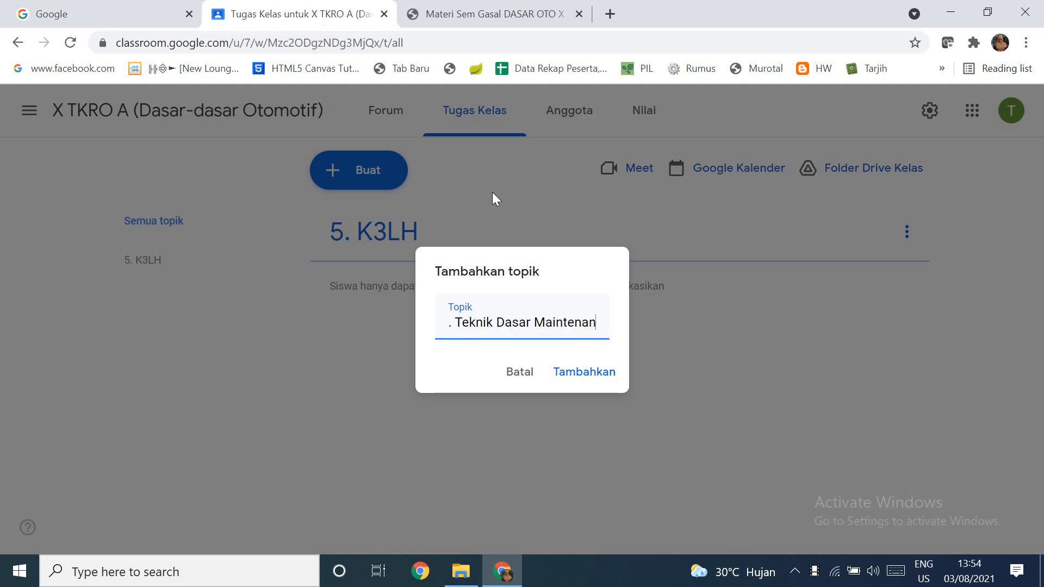
pyautogui.write('ce &')
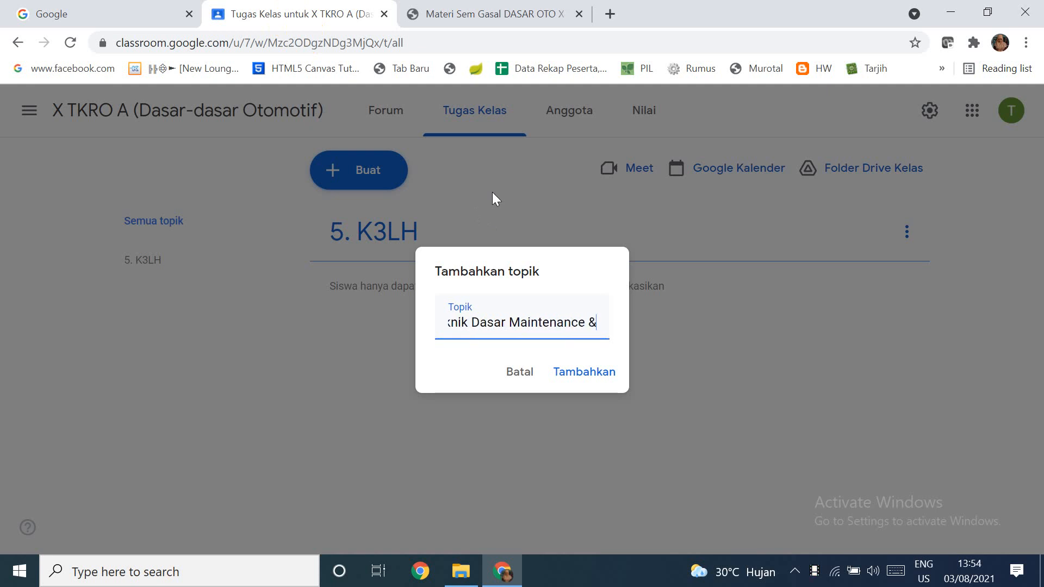
pyautogui.write(' Repair')
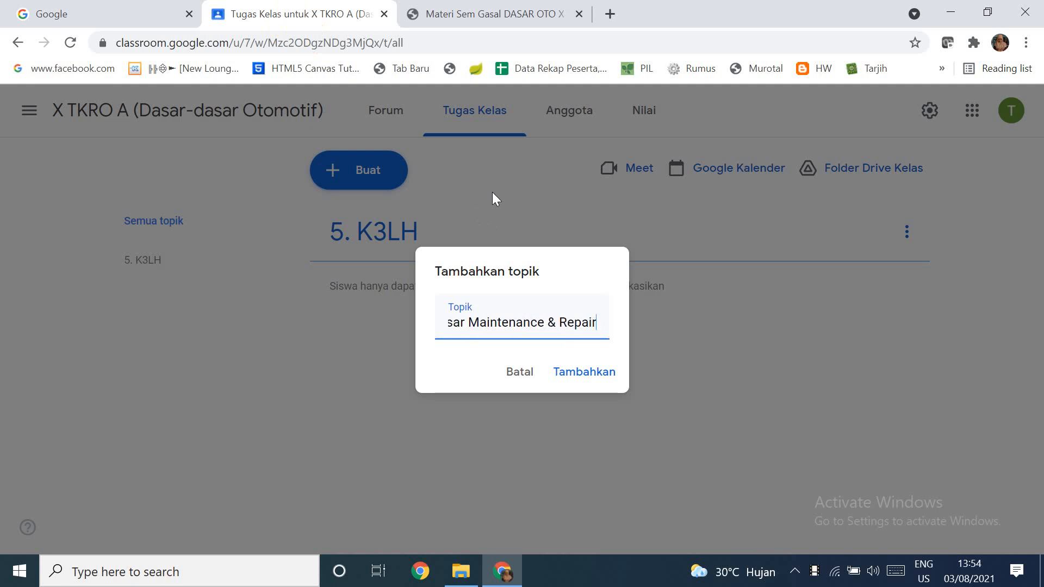
pyautogui.click(584, 372)
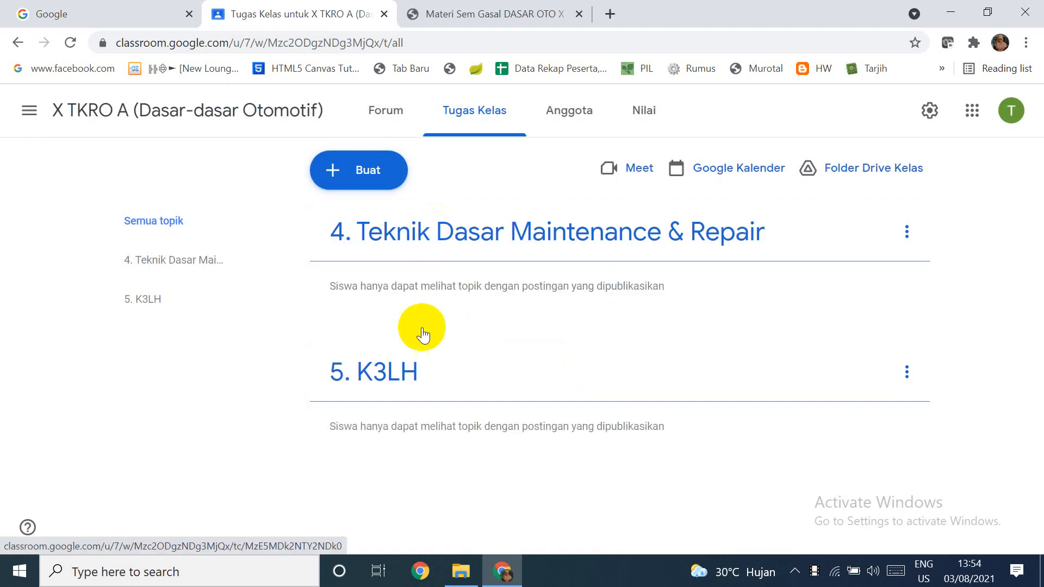
# Step: Add a classwork topic named "3. Profesi dan Kewirausahaan" to the class
pyautogui.click(361, 170)
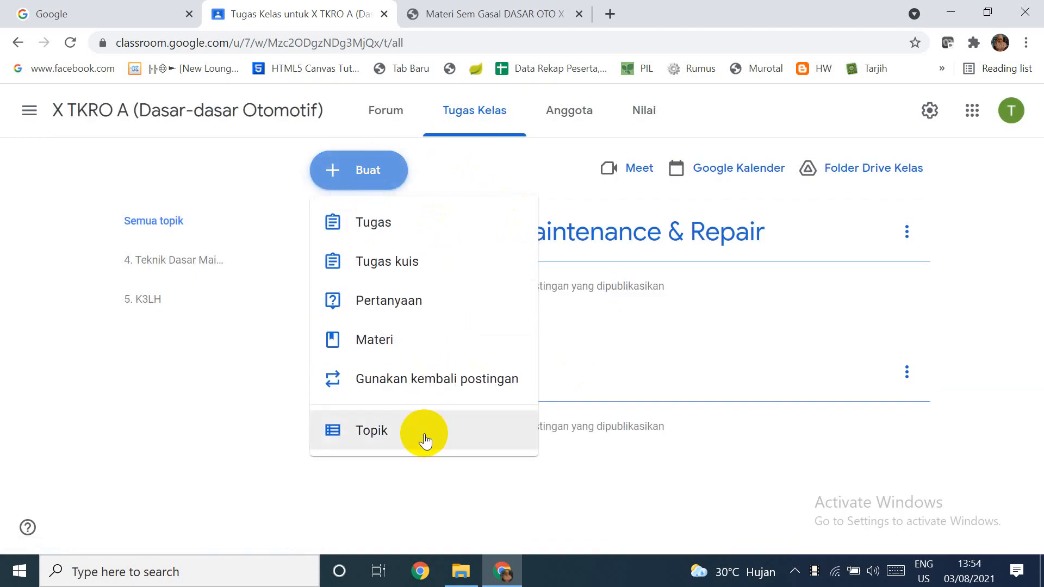
pyautogui.click(408, 435)
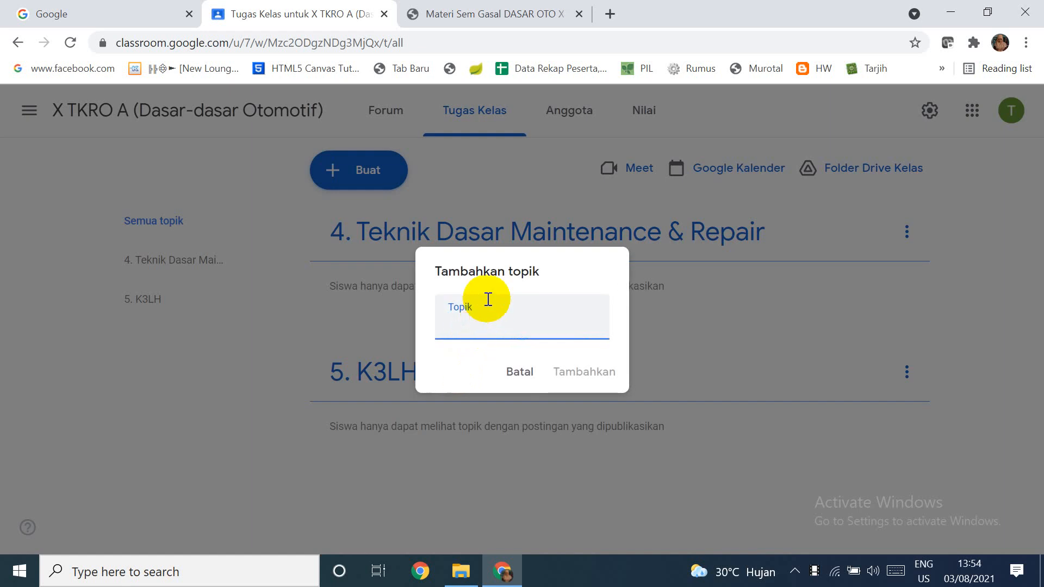
pyautogui.write('3. Profesi dan Kewiraus')
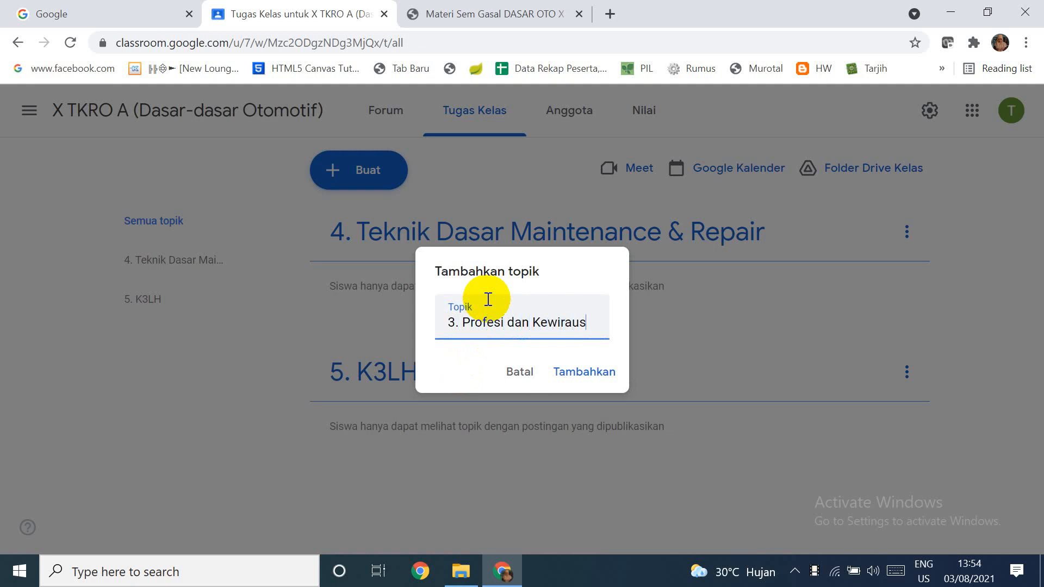
pyautogui.write('haan')
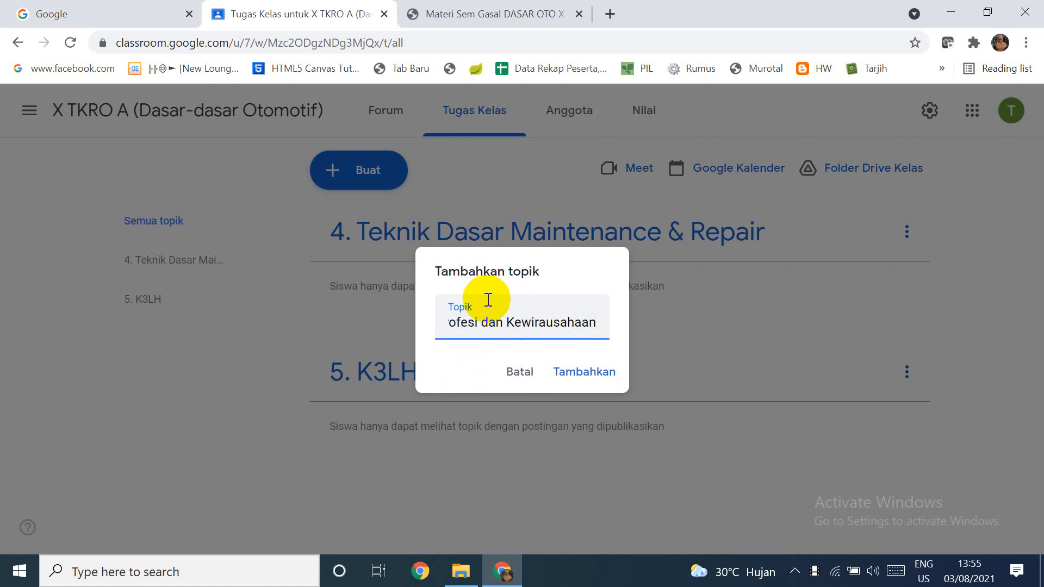
pyautogui.click(566, 374)
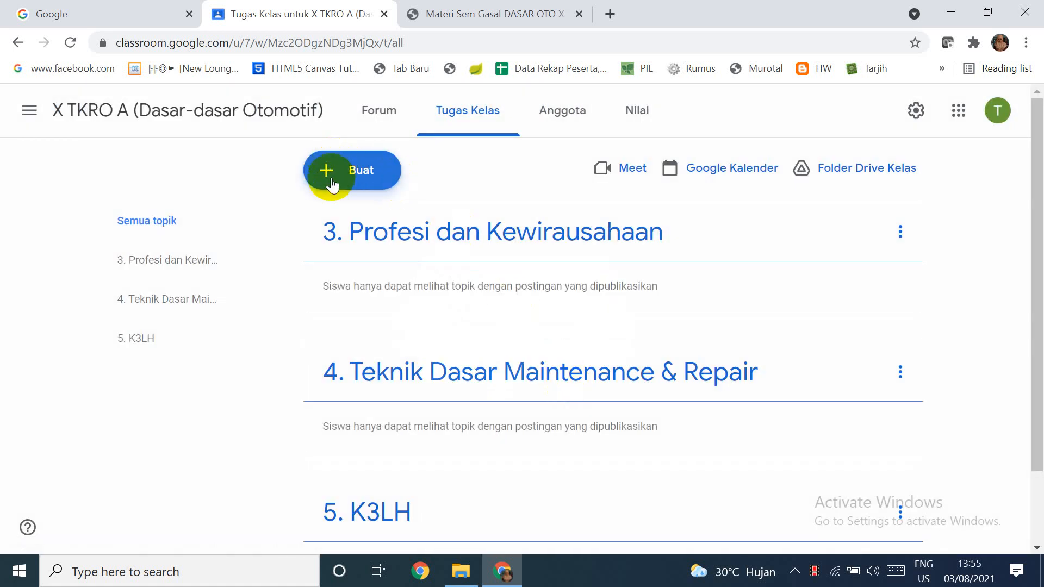
# Step: Look up the second topic in the learning plan image and add it as "2. Perkembangan Teknologi Otomotif"
pyautogui.click(457, 13)
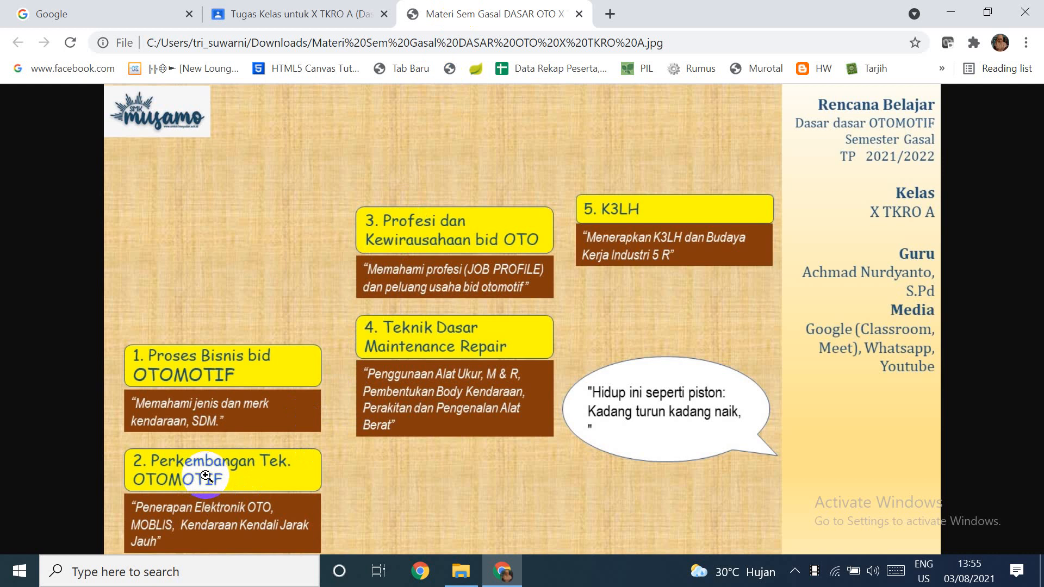
pyautogui.click(311, 17)
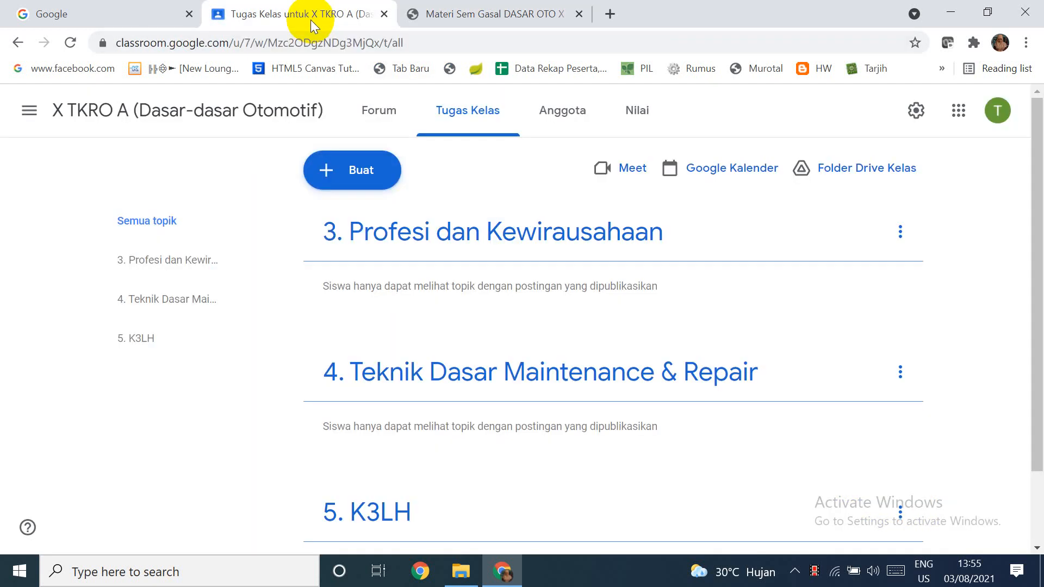
pyautogui.click(366, 172)
pyautogui.click(373, 429)
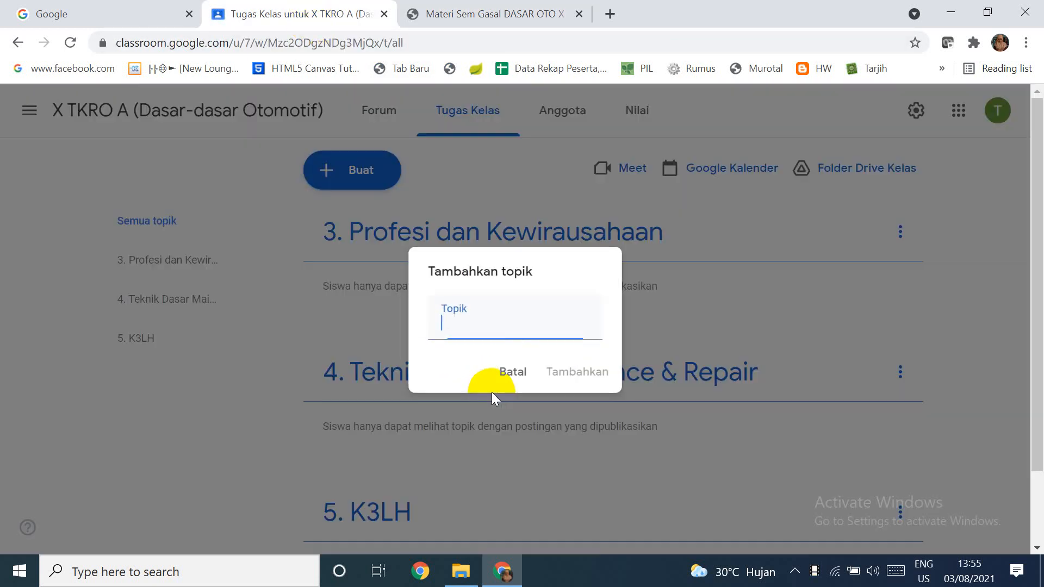
pyautogui.write('2. P')
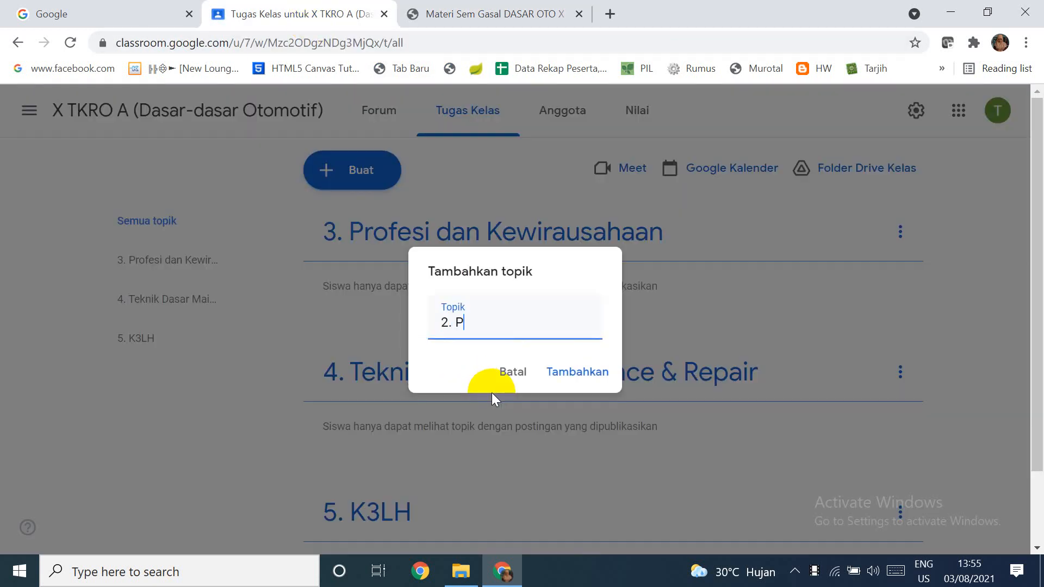
pyautogui.write('erkembangan Teknologi')
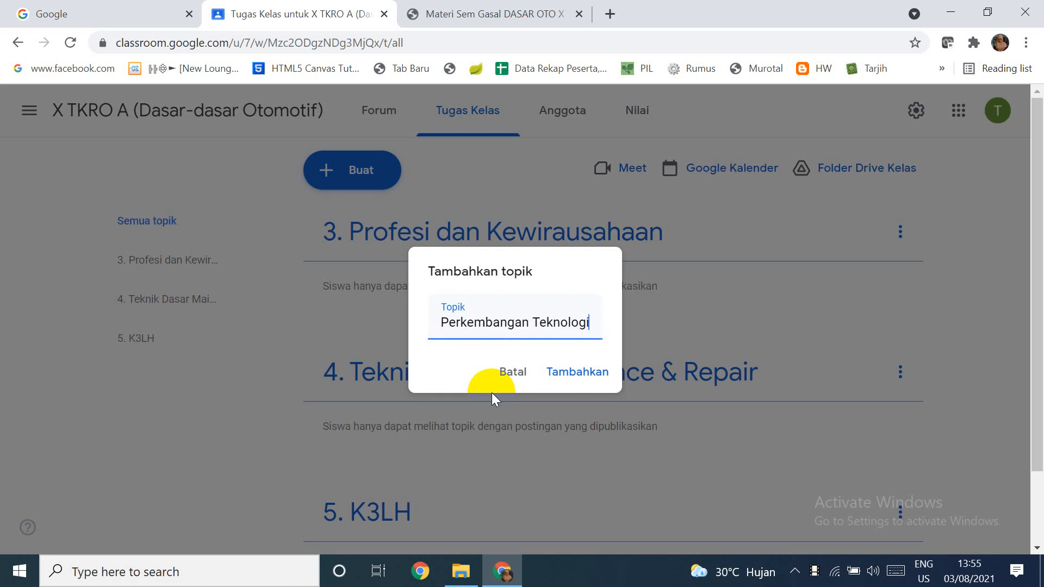
pyautogui.write(' Otomotif')
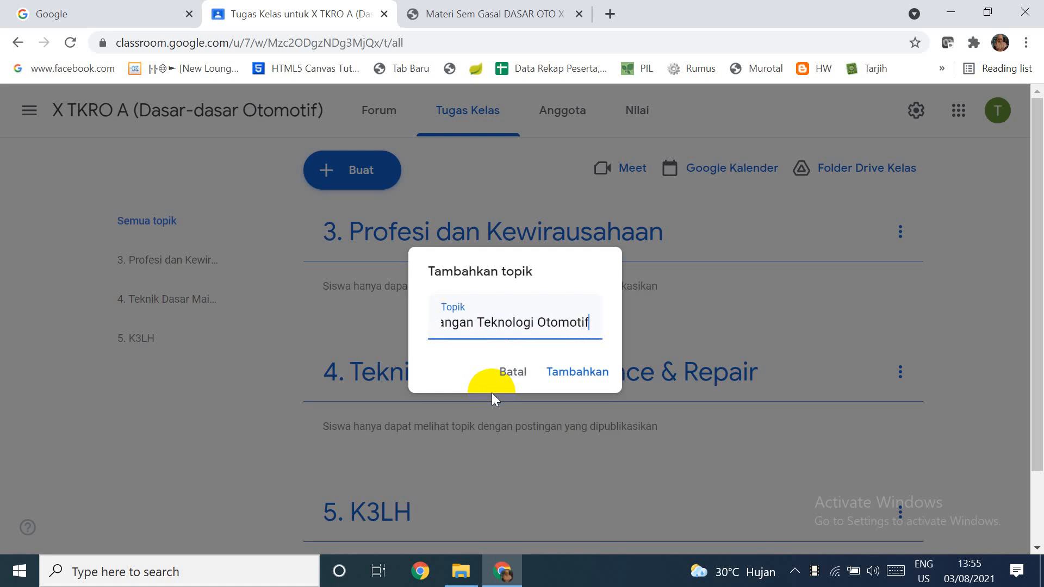
pyautogui.click(574, 373)
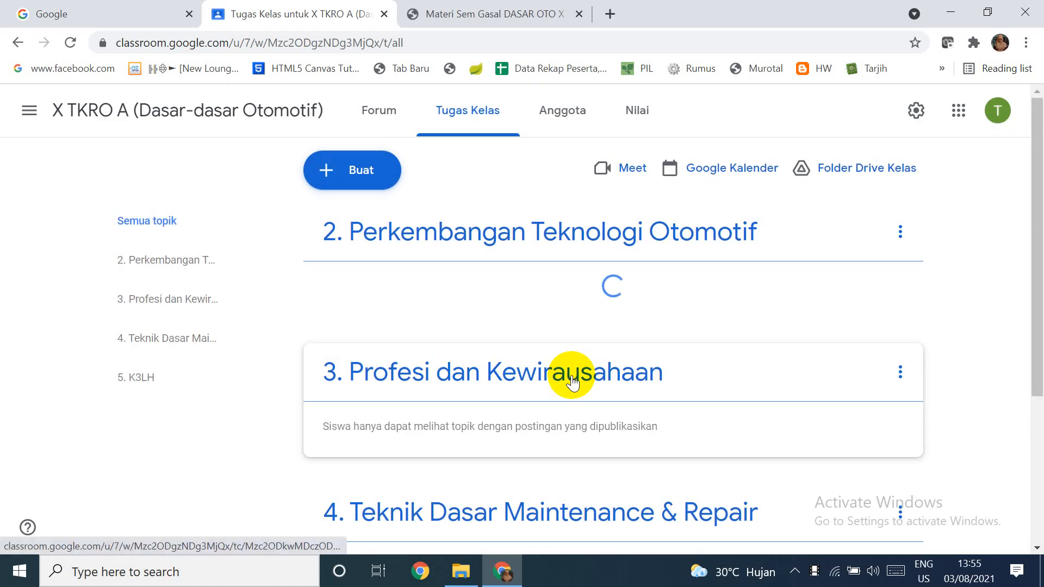
# Step: Check the first topic in the learning plan image and add it to the classwork as "1. Proses Bisnis Bidang Otomotif"
pyautogui.click(465, 24)
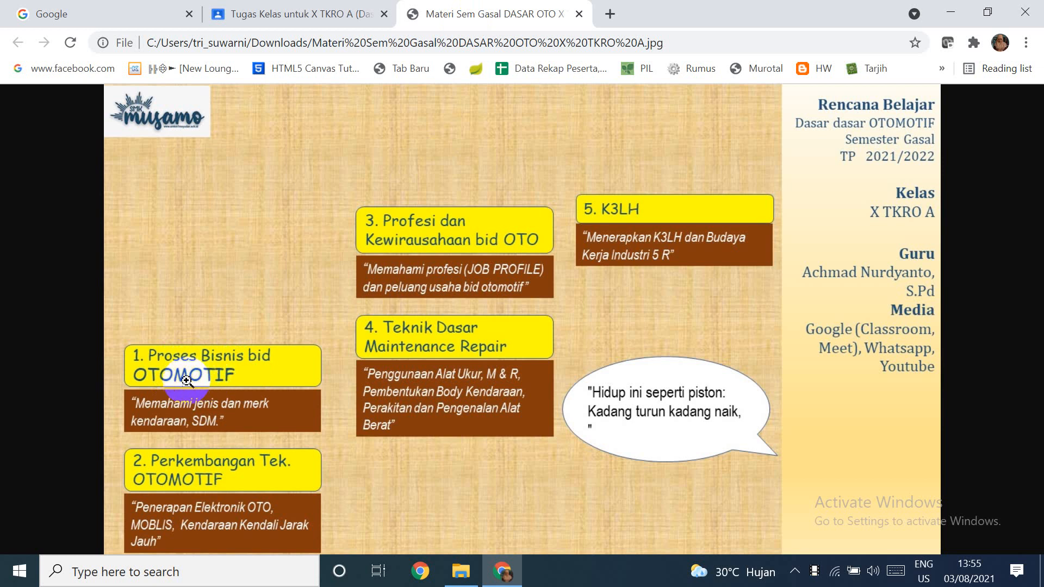
pyautogui.click(312, 18)
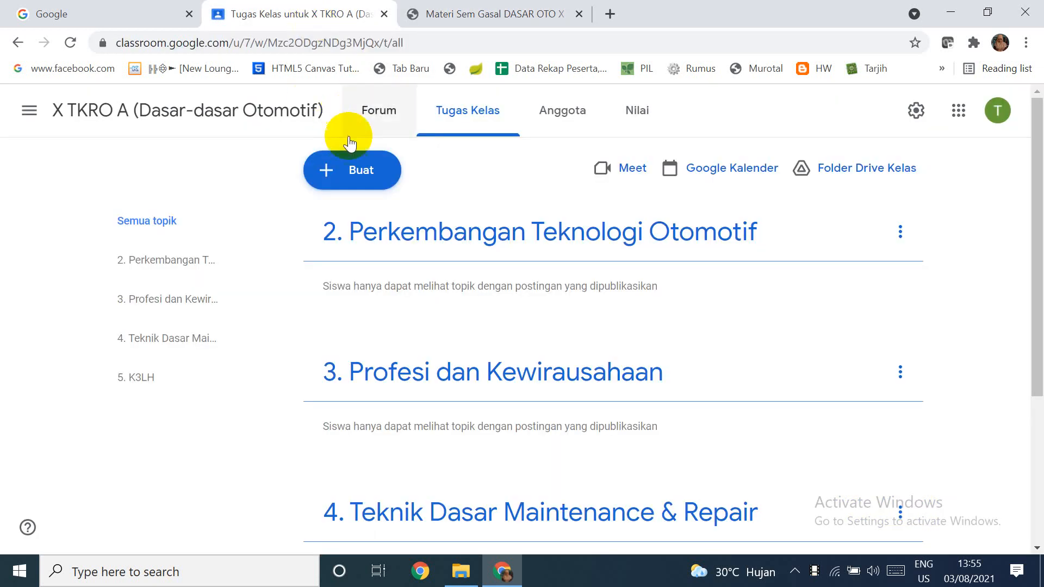
pyautogui.click(361, 173)
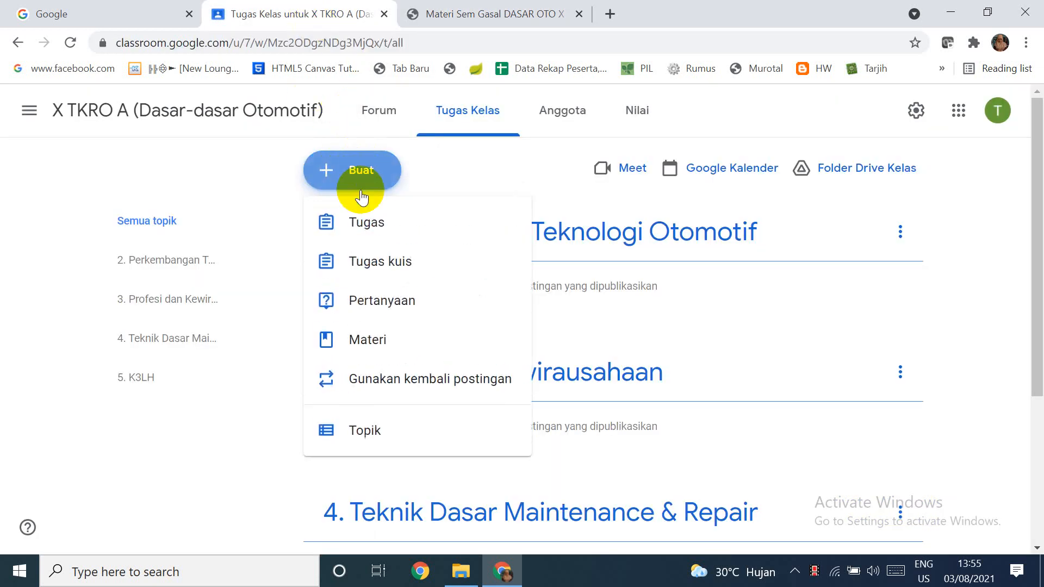
pyautogui.click(376, 430)
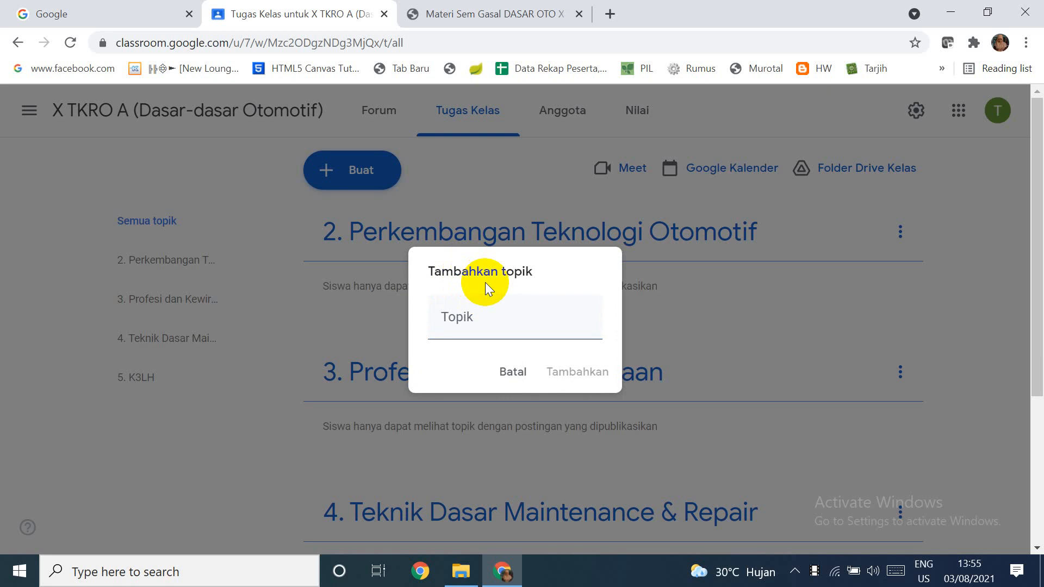
pyautogui.scroll(-4, 485, 282)
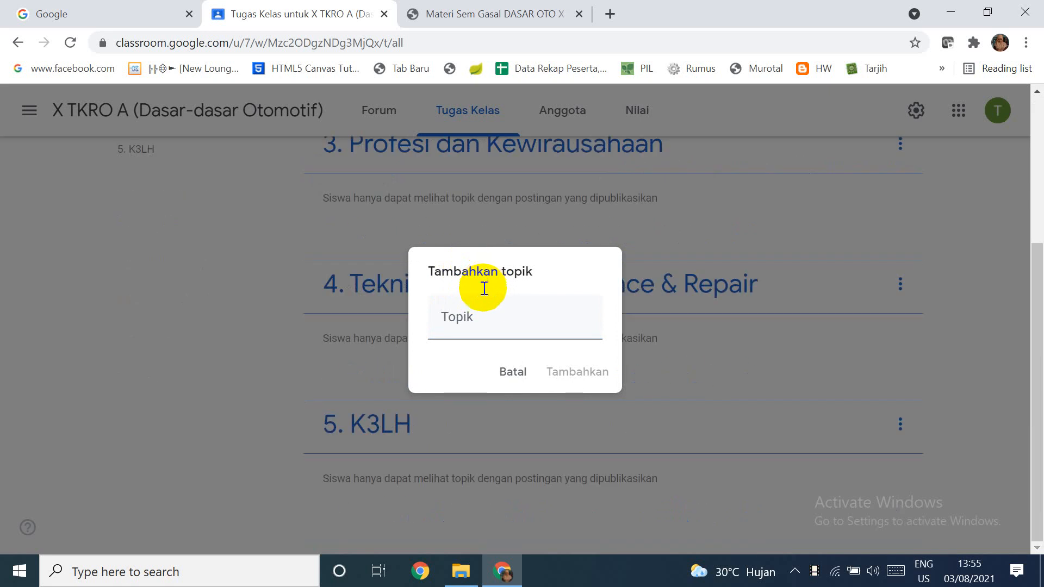
pyautogui.click(476, 322)
pyautogui.write('1.')
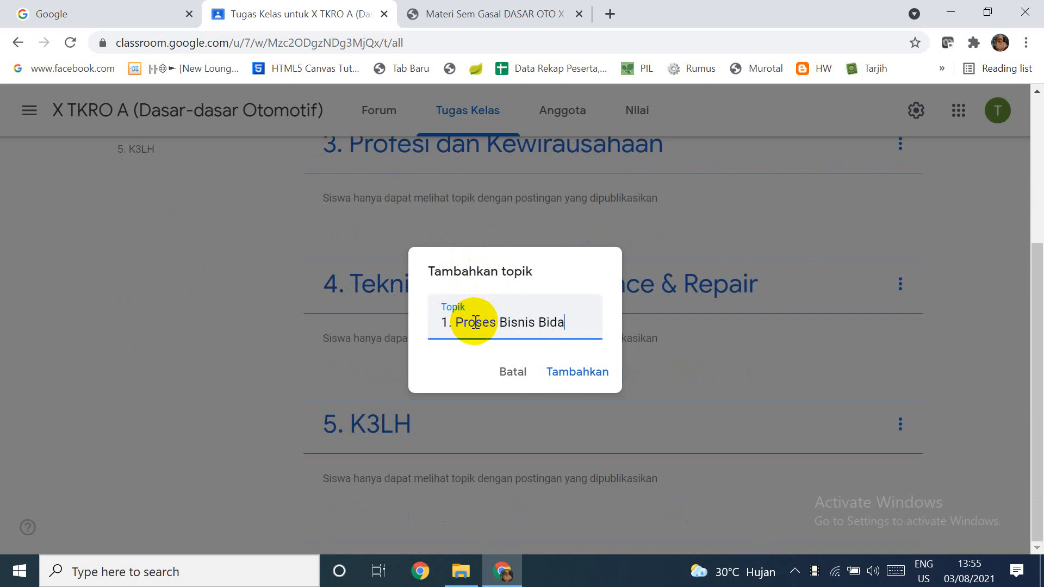
pyautogui.write('Proses Bisnis Bidang Otomoti')
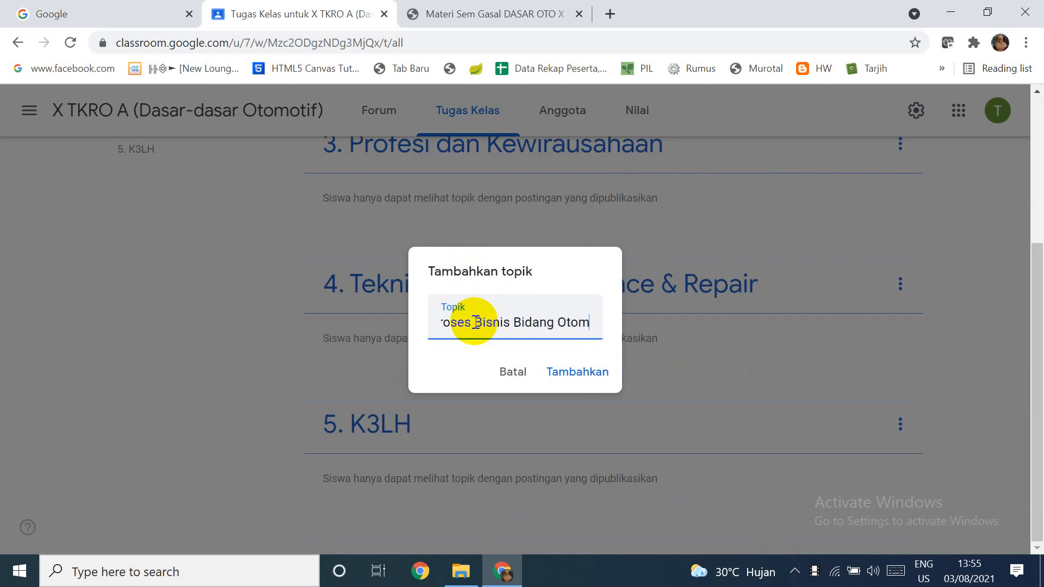
pyautogui.write('f')
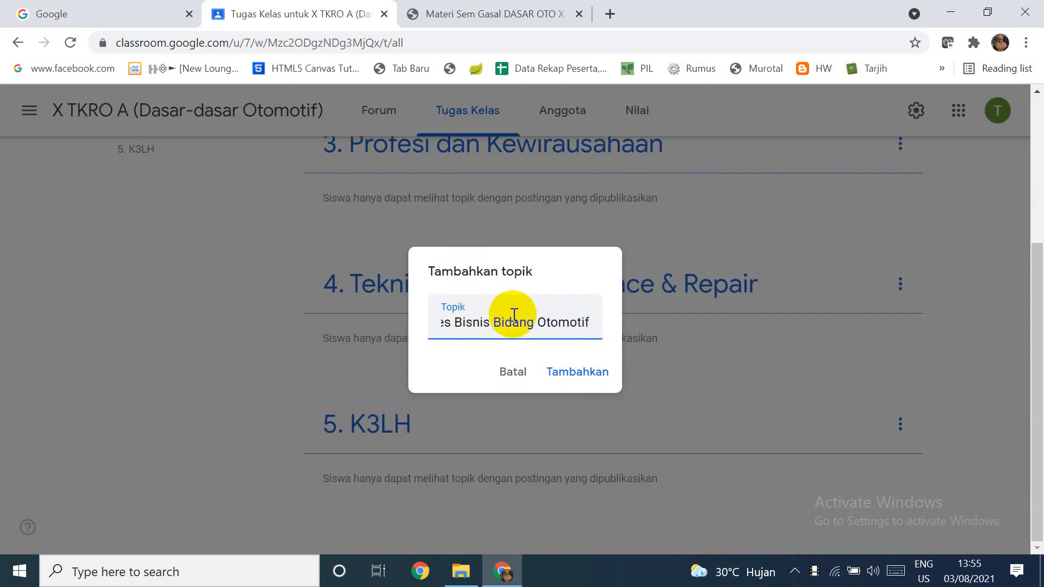
pyautogui.click(559, 372)
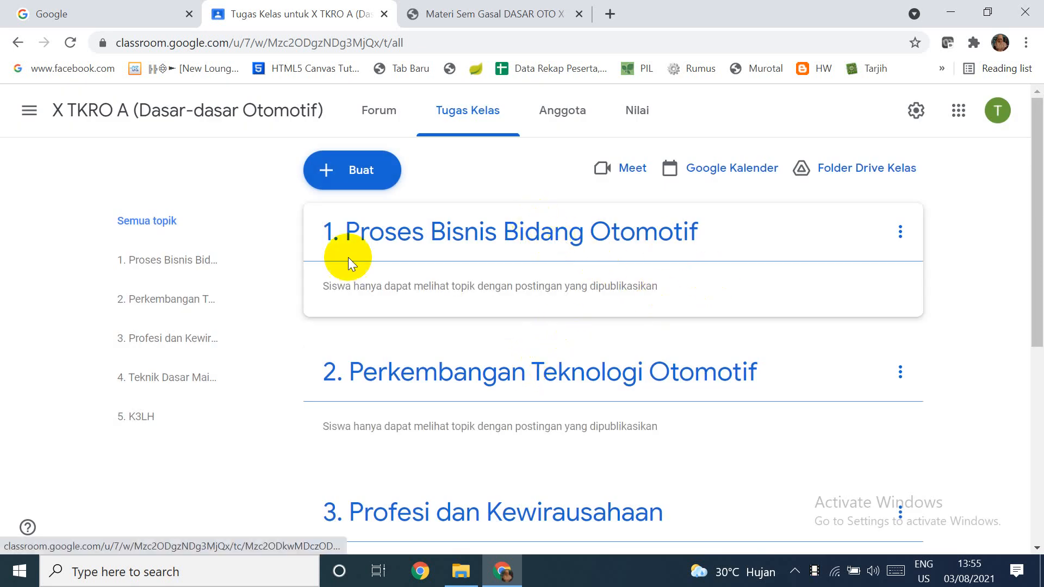
# Step: Look through the individual pages of classwork topics 1 to 5, then return to the overview of all topics
pyautogui.click(179, 262)
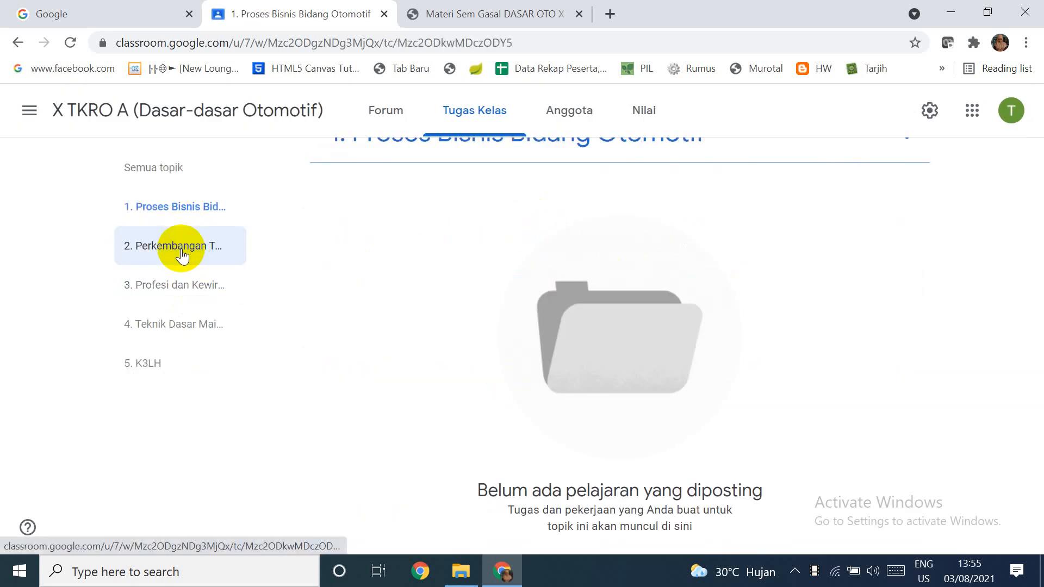
pyautogui.click(179, 253)
pyautogui.click(179, 288)
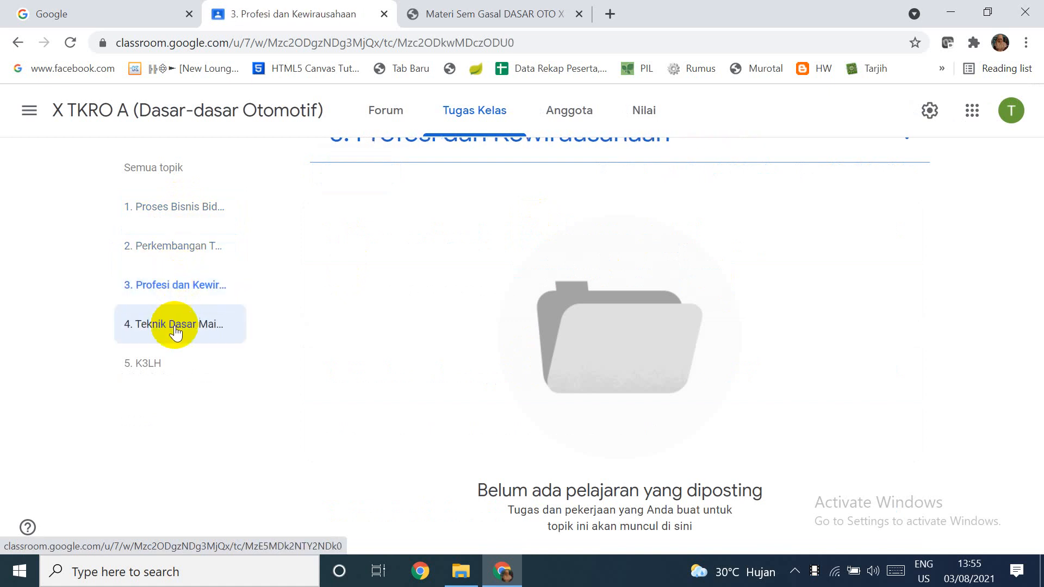
pyautogui.click(175, 330)
pyautogui.click(178, 372)
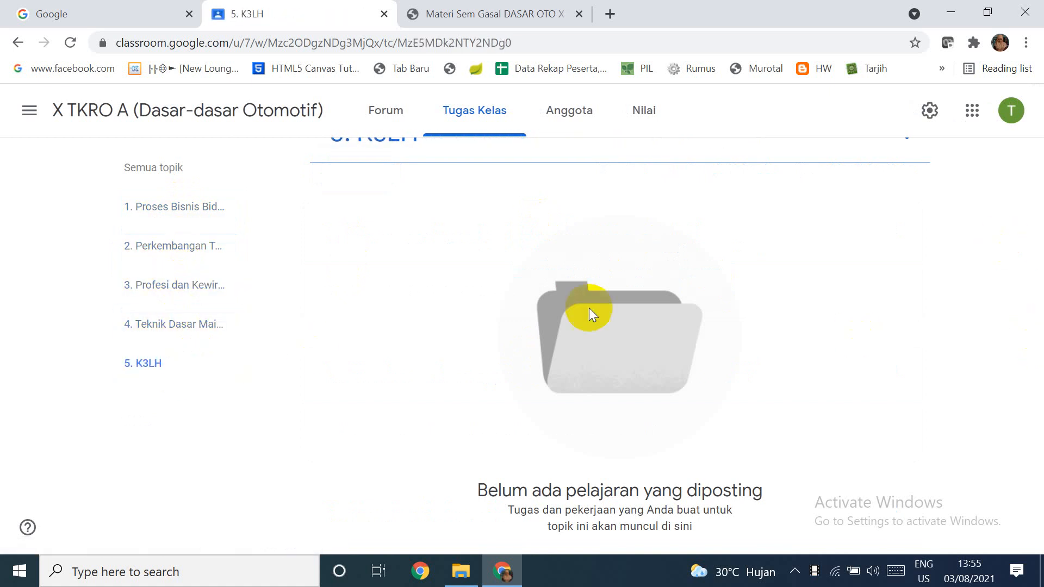
pyautogui.click(185, 215)
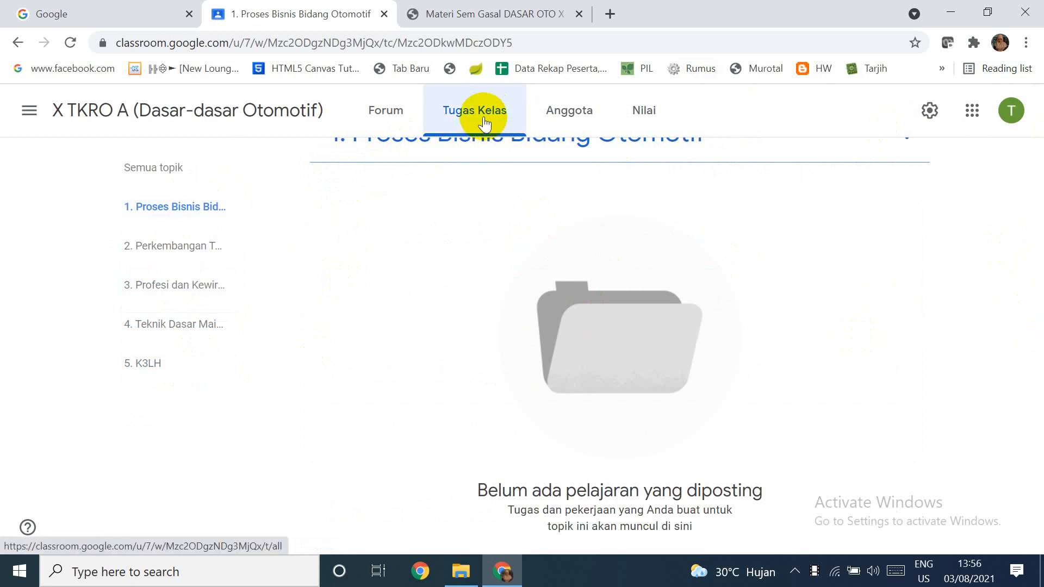
pyautogui.click(173, 168)
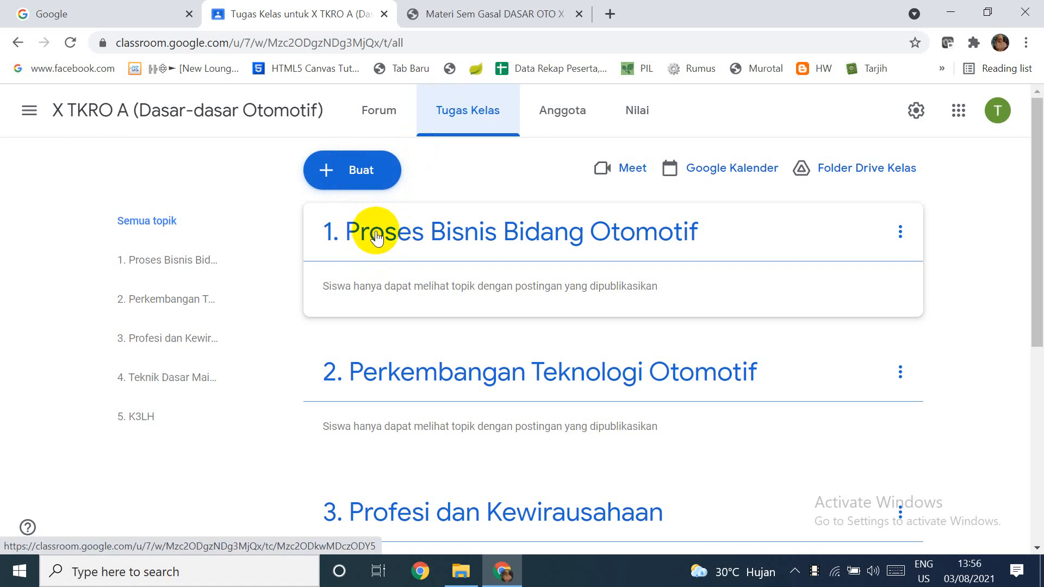
# Step: Create a new classwork material (Materi) with the title "1.1. Jenis dan Merk Kendaraan"
pyautogui.click(354, 172)
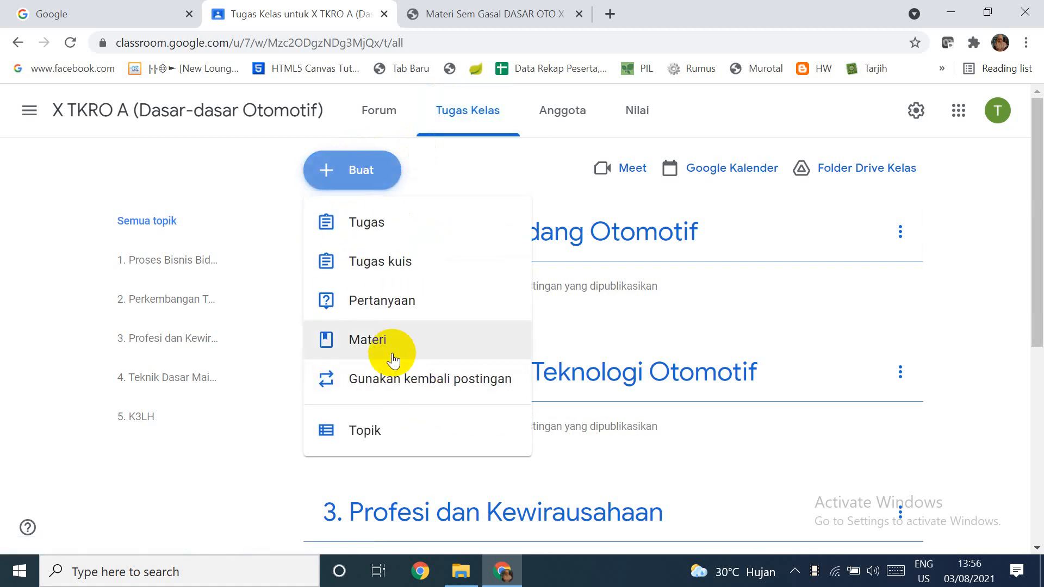
pyautogui.click(391, 353)
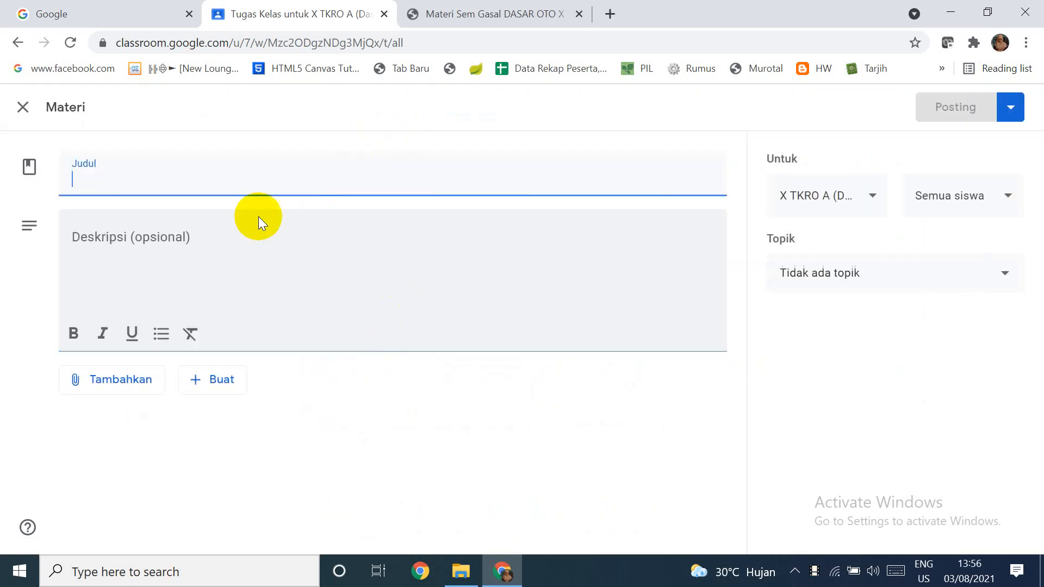
pyautogui.write('1.')
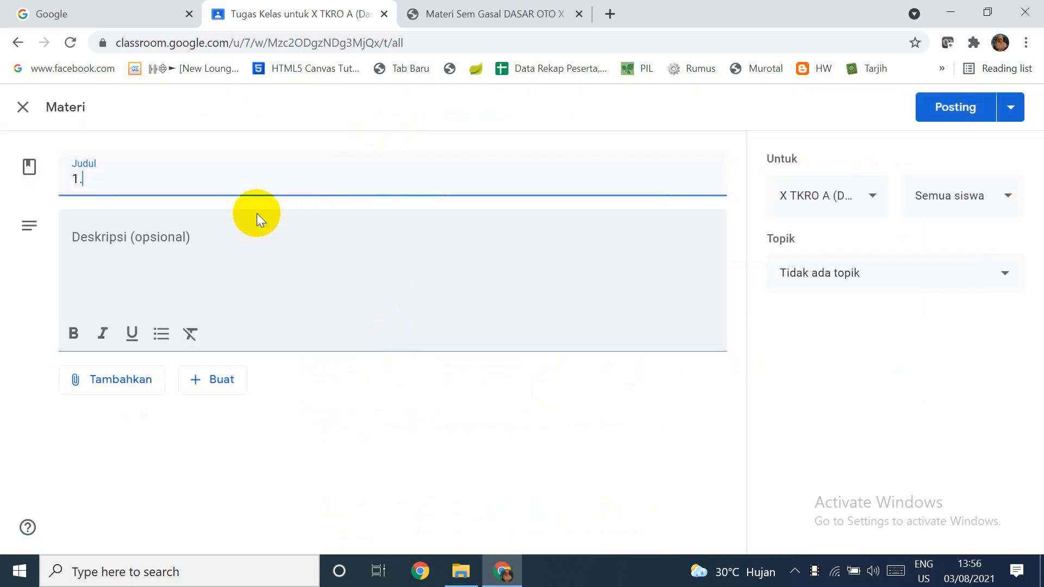
pyautogui.write('1. Jenis dan Merk Ke')
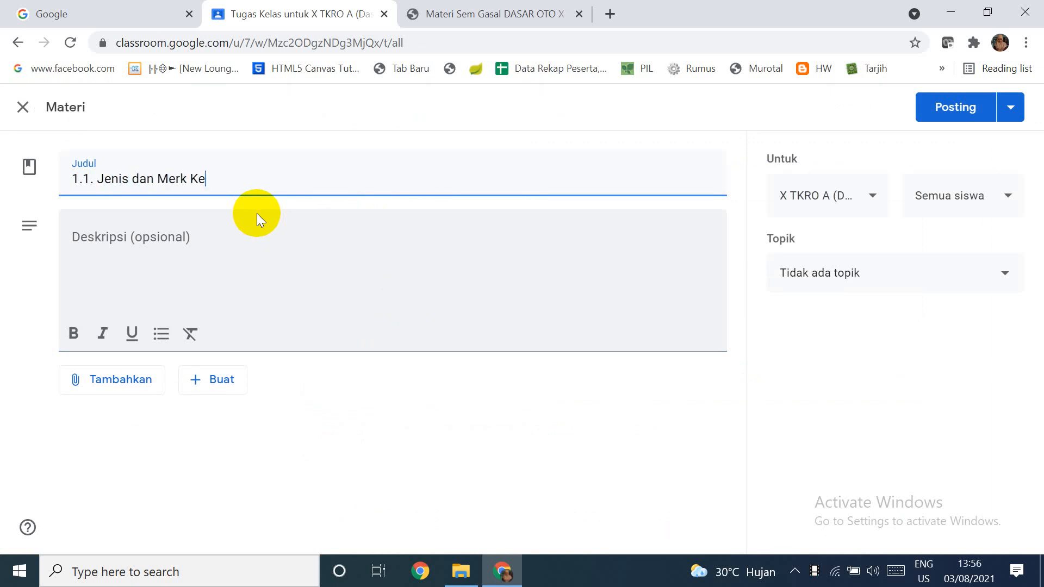
pyautogui.write('ndaraan')
# Step: Enter the description lines "1. Marilah kita awali pelajaran dengan berdoa" and "2. Yang sudah membuka dan membaca materi ketik "hadir""
pyautogui.click(138, 239)
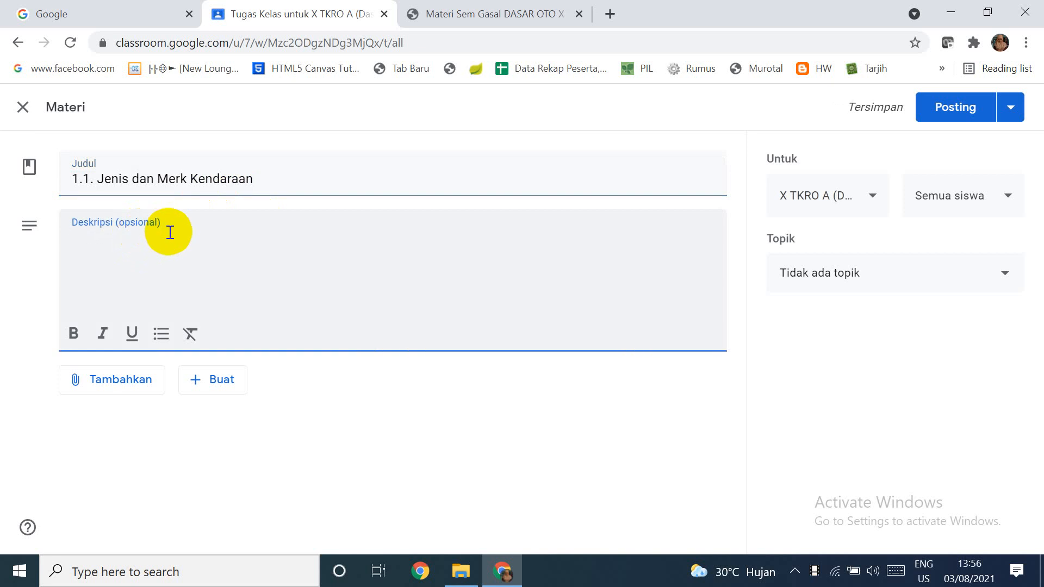
pyautogui.write('1. Marilah kita awal')
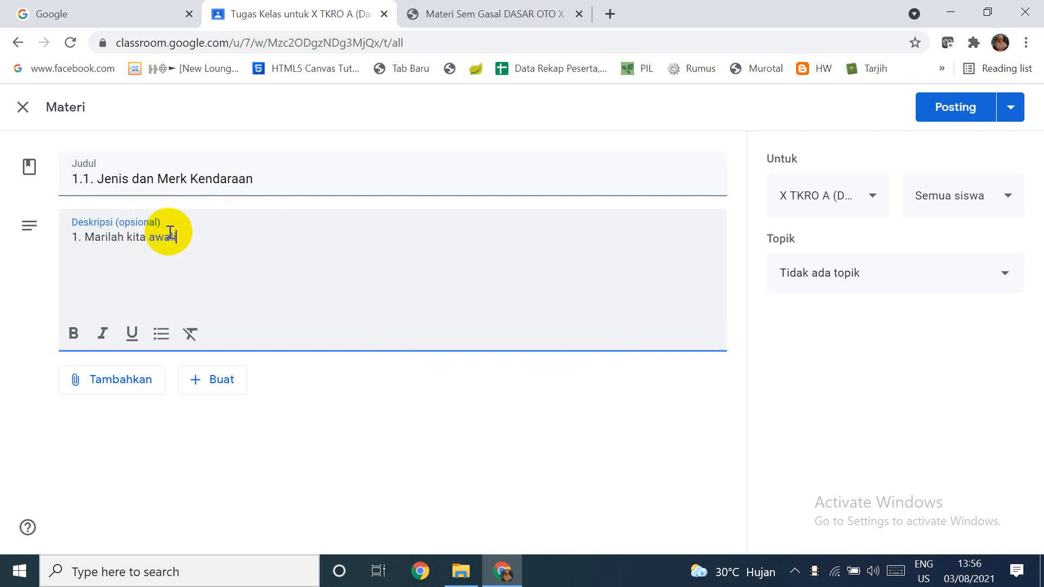
pyautogui.write('i pelajaran den')
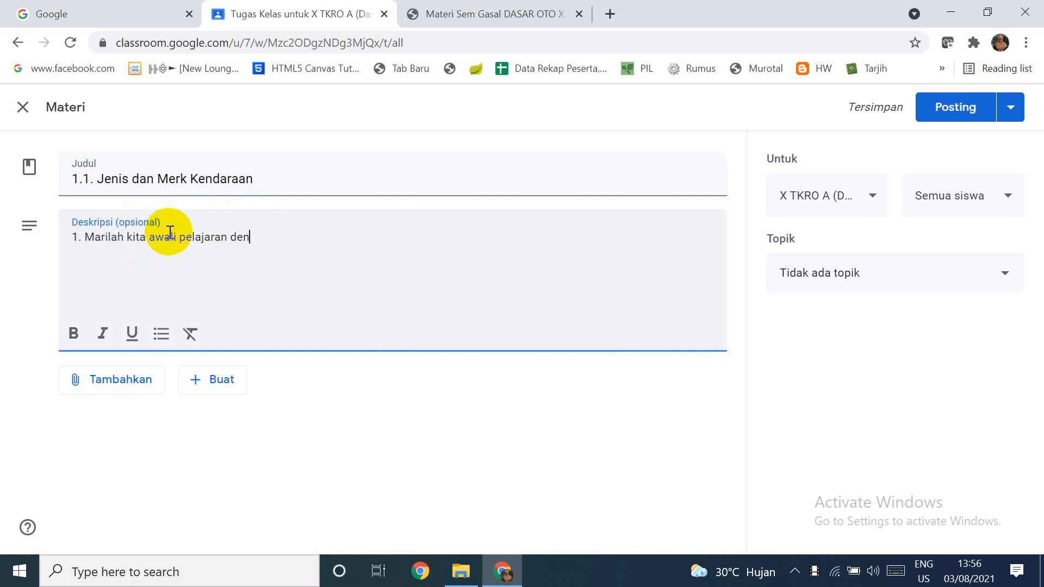
pyautogui.write('gan berdoa ')
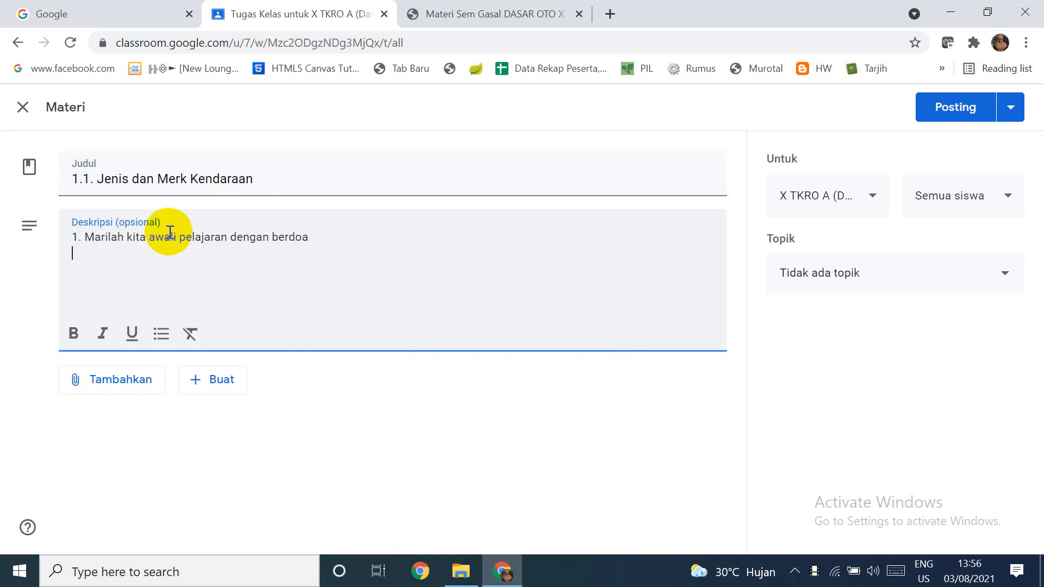
pyautogui.write('2. Yang sudah membuka dan ')
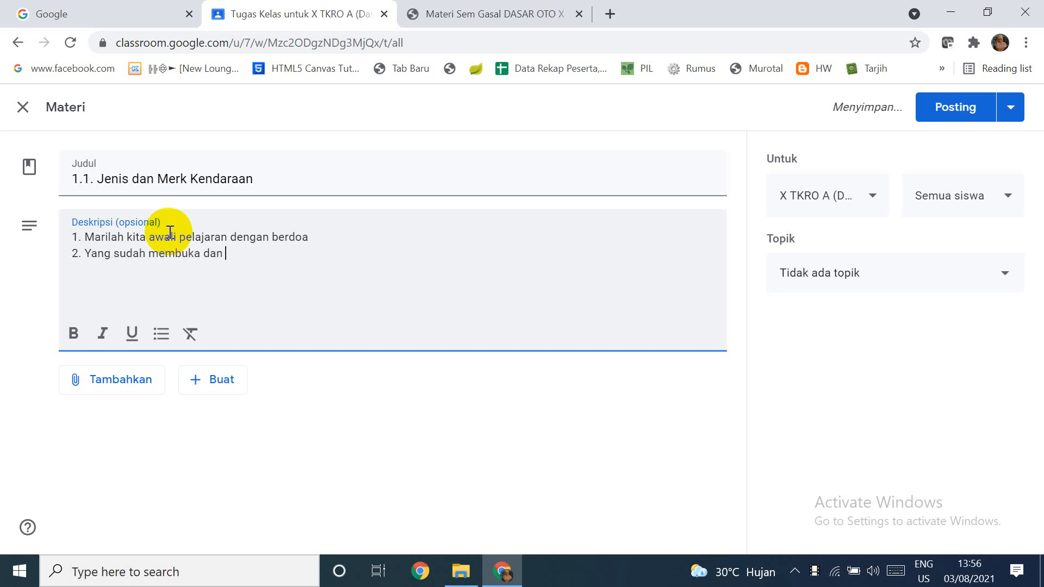
pyautogui.write('membaca')
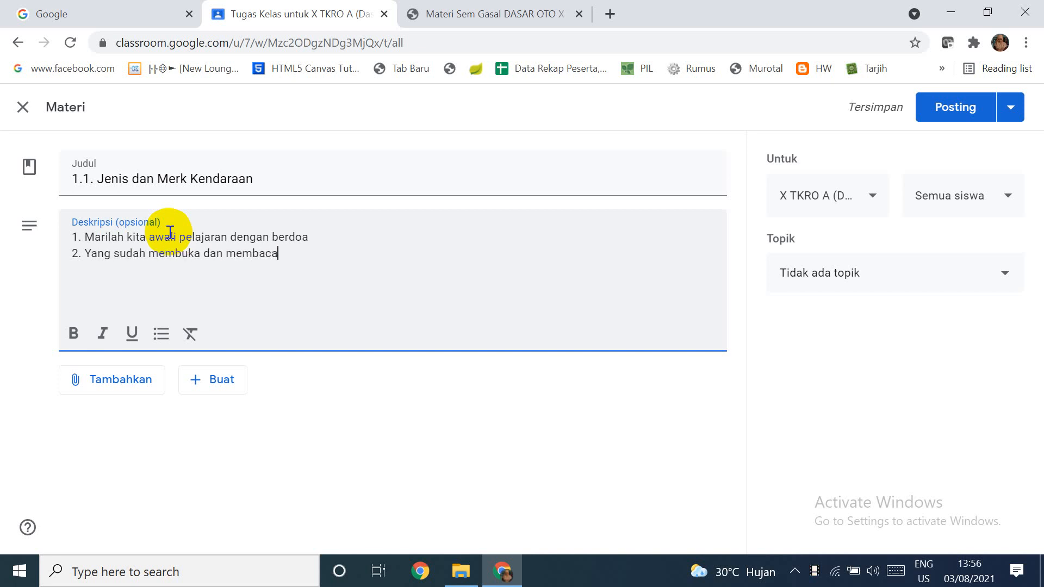
pyautogui.write(' materi ')
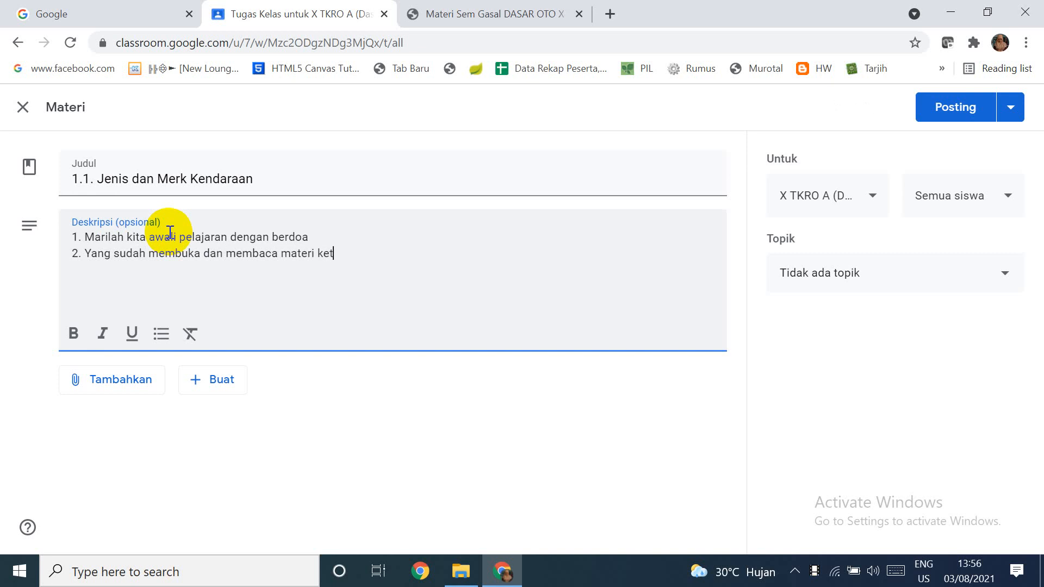
pyautogui.write('ketik "hadir"')
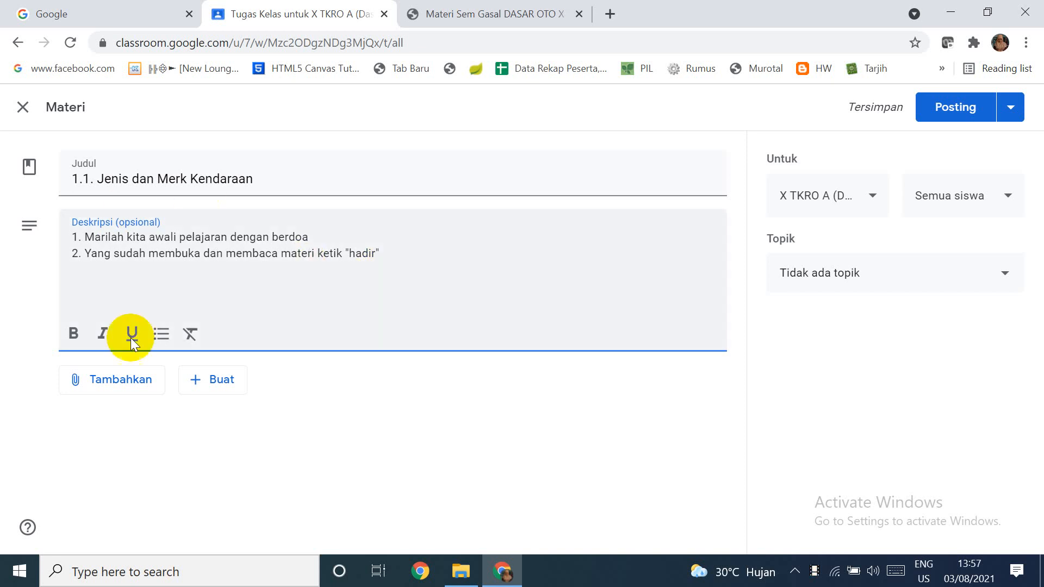
pyautogui.click(137, 390)
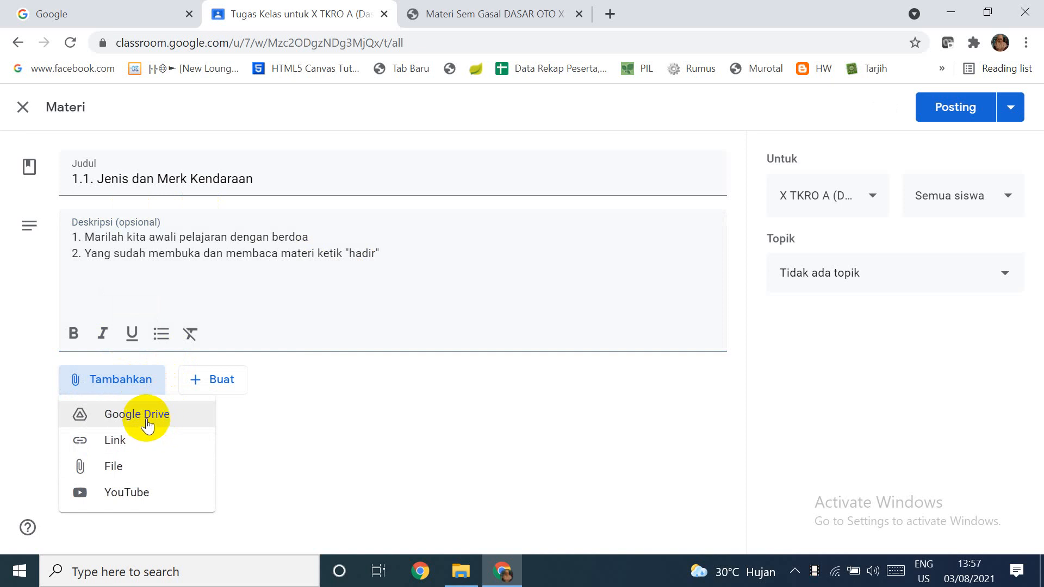
pyautogui.click(107, 453)
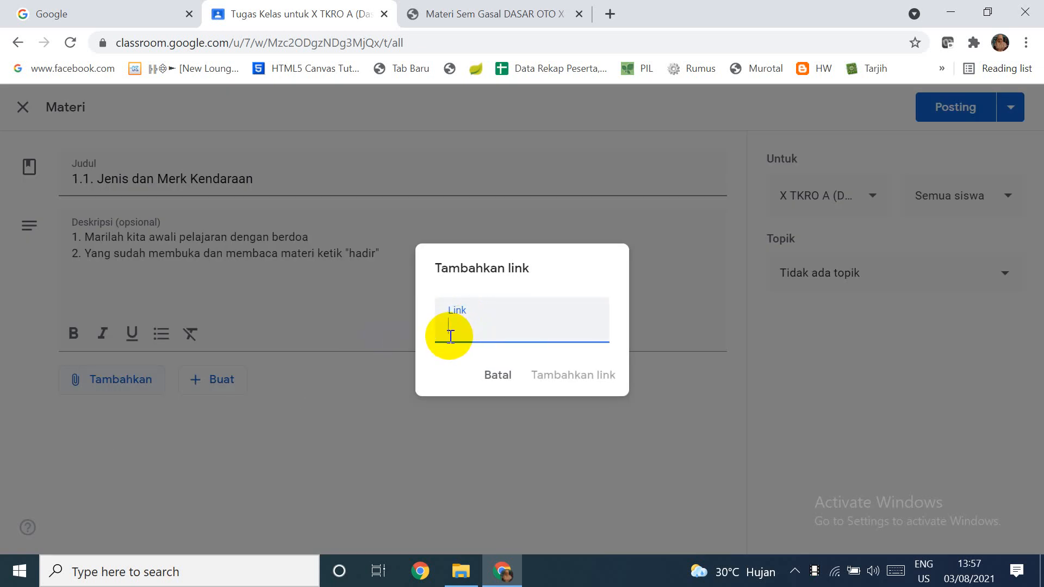
pyautogui.click(503, 380)
pyautogui.click(131, 384)
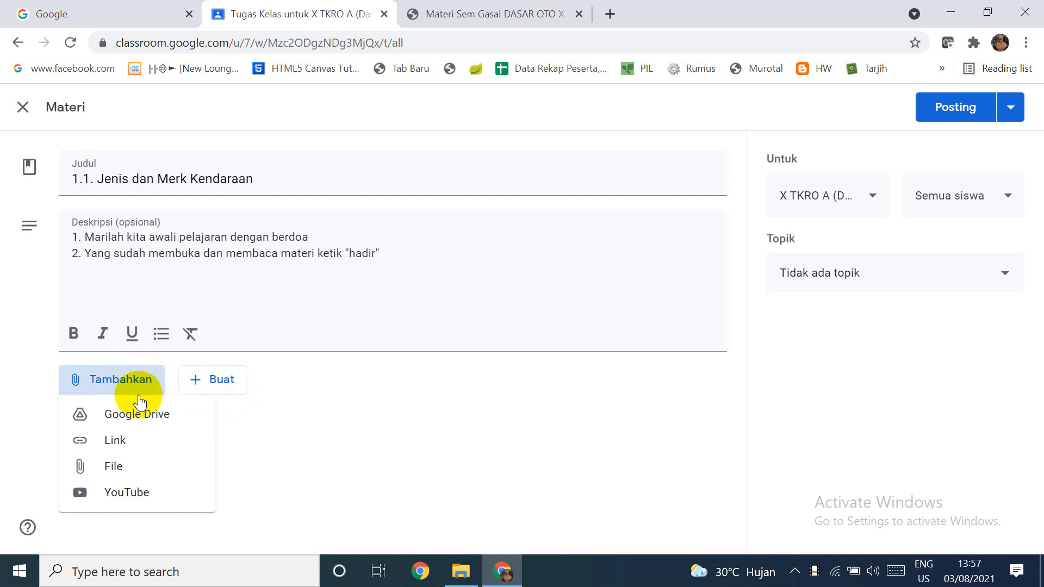
pyautogui.click(139, 478)
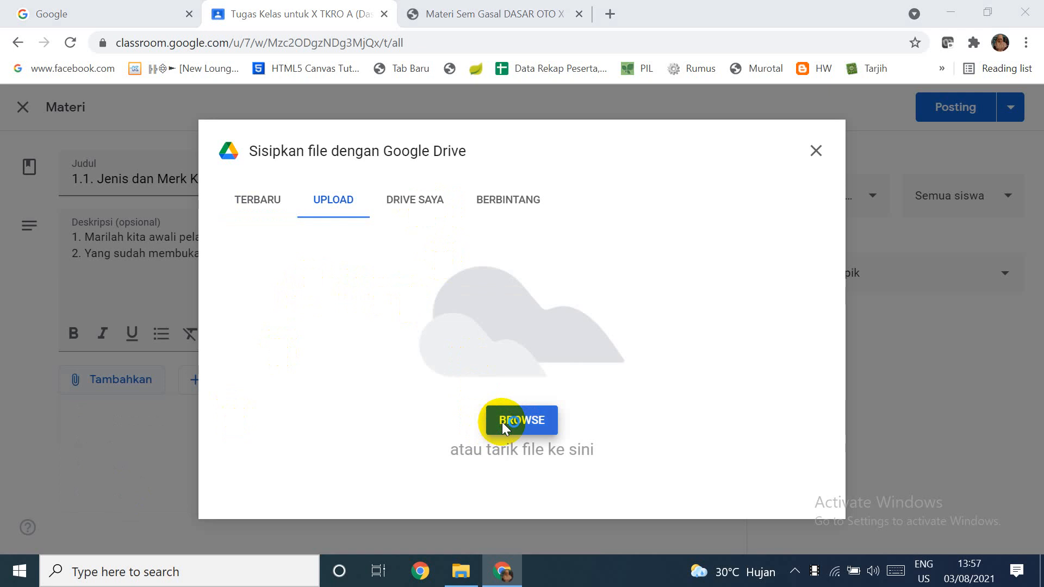
pyautogui.click(492, 429)
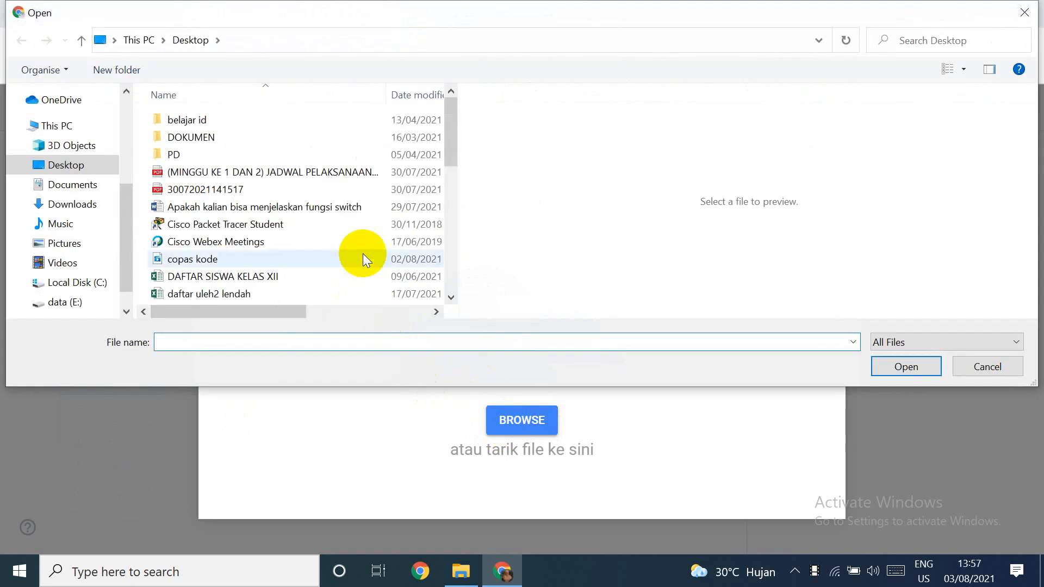
pyautogui.click(274, 192)
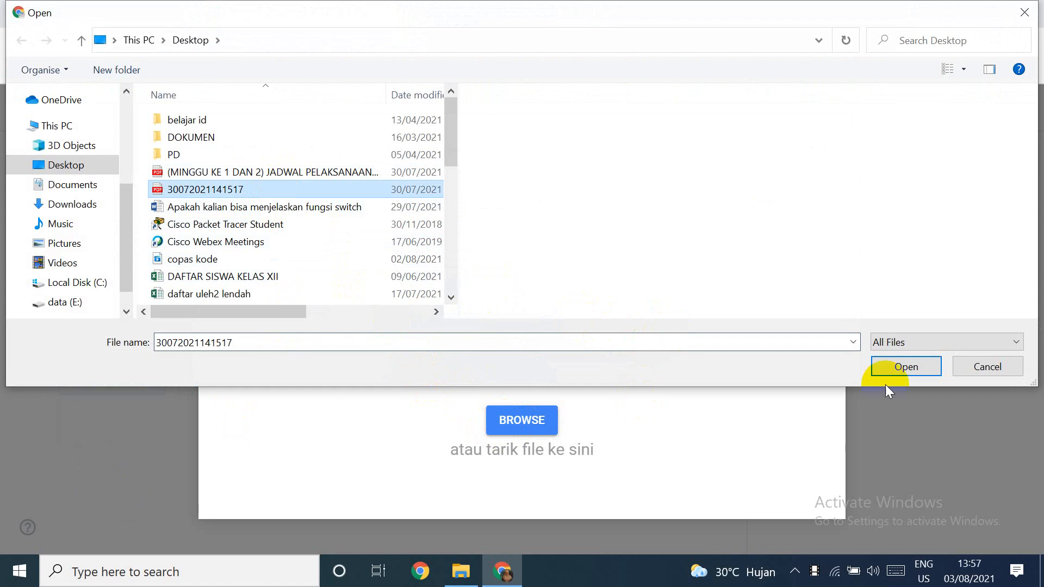
pyautogui.click(907, 370)
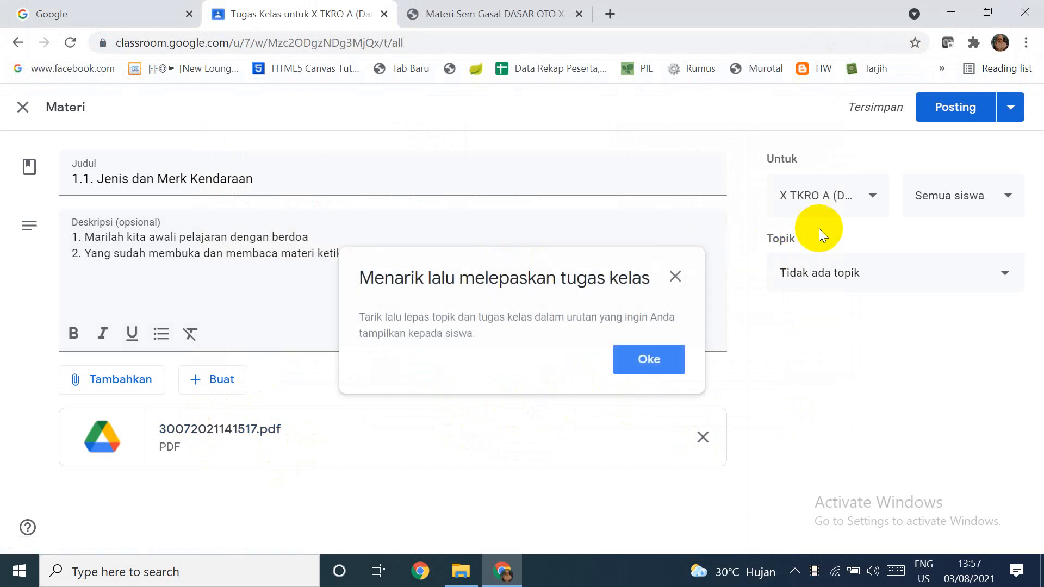
pyautogui.click(636, 357)
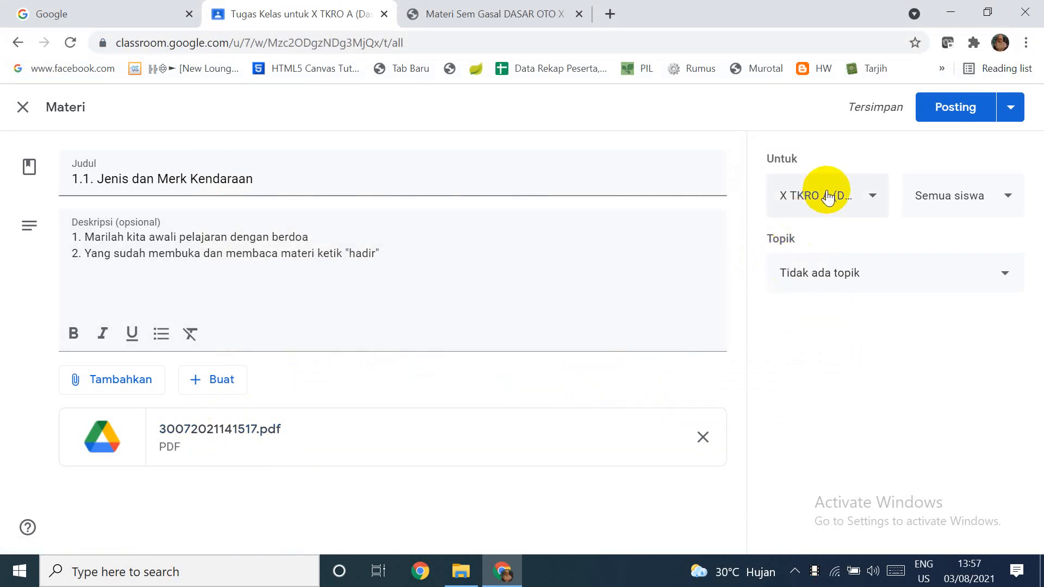
# Step: Check the class choices for the material and file it under the topic "1. Proses Bisnis Bidang Otomotif"
pyautogui.click(807, 196)
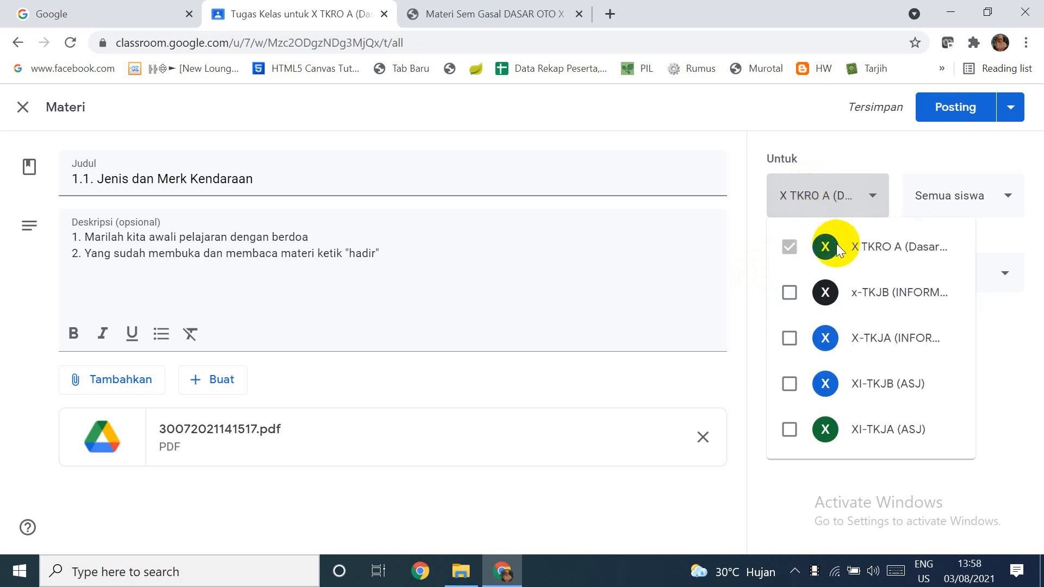
pyautogui.click(1014, 371)
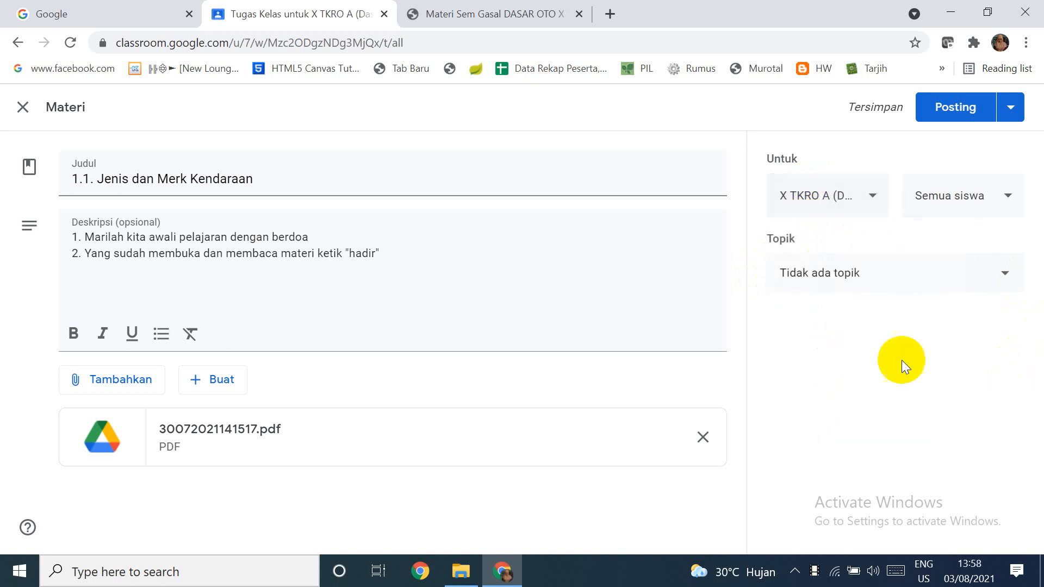
pyautogui.click(804, 284)
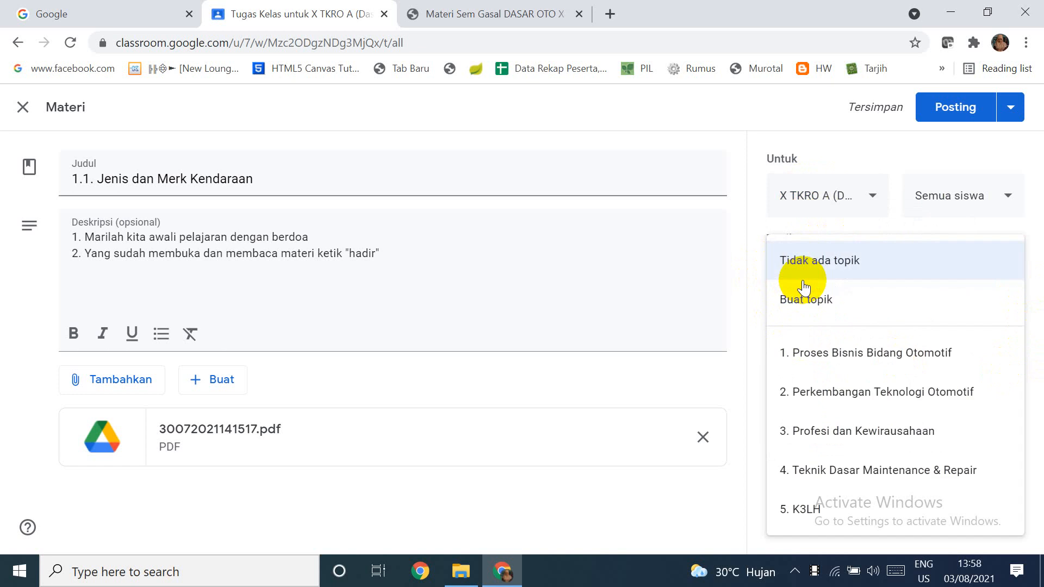
pyautogui.click(834, 361)
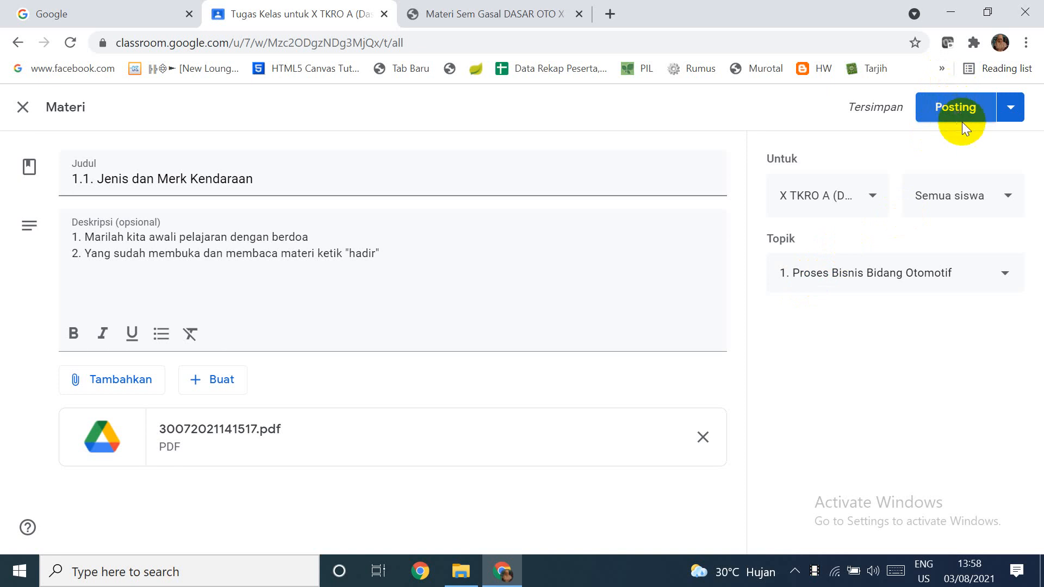
pyautogui.click(1011, 114)
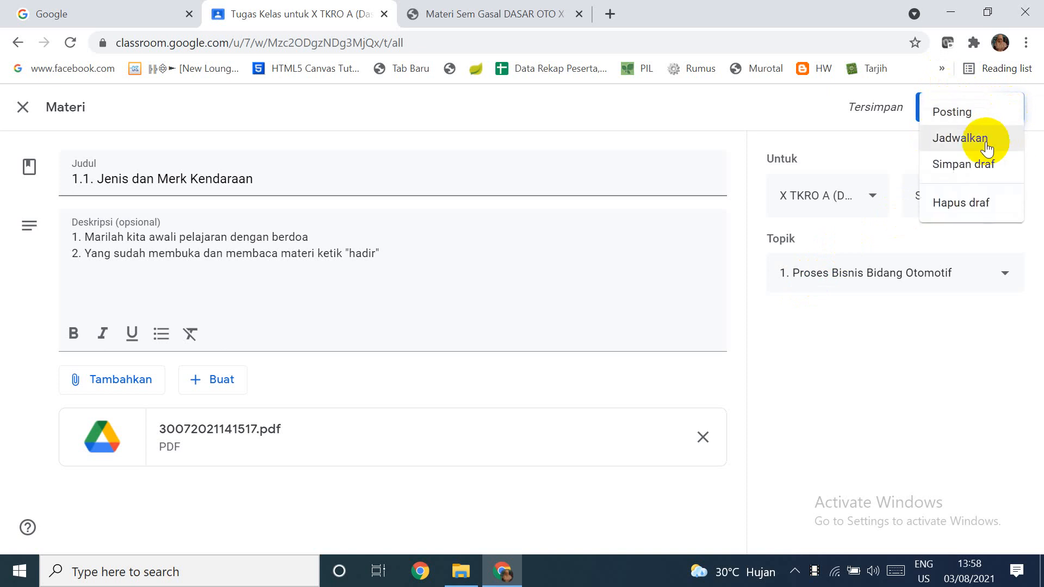
pyautogui.click(987, 139)
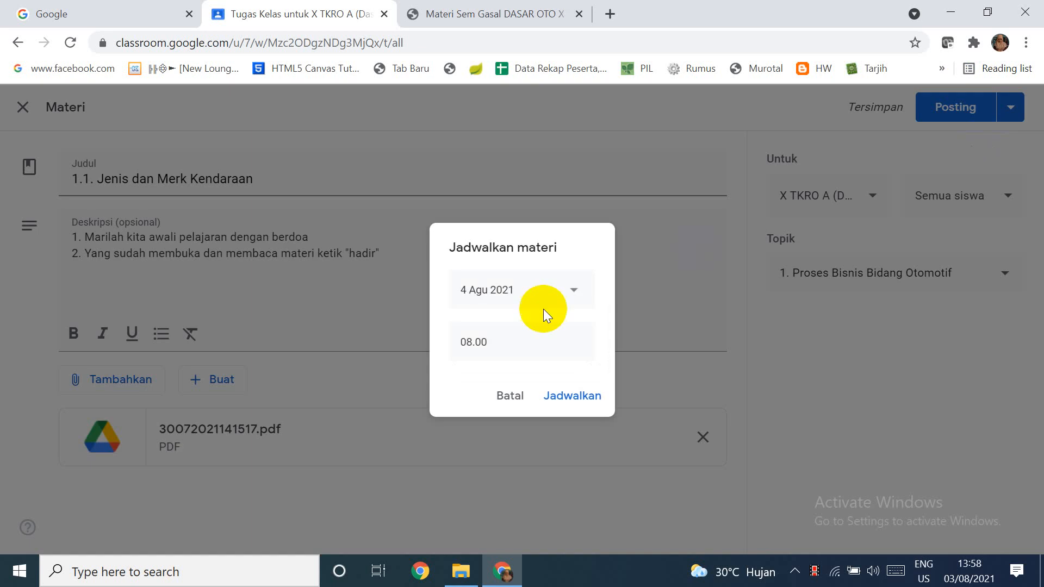
pyautogui.click(571, 293)
pyautogui.click(826, 358)
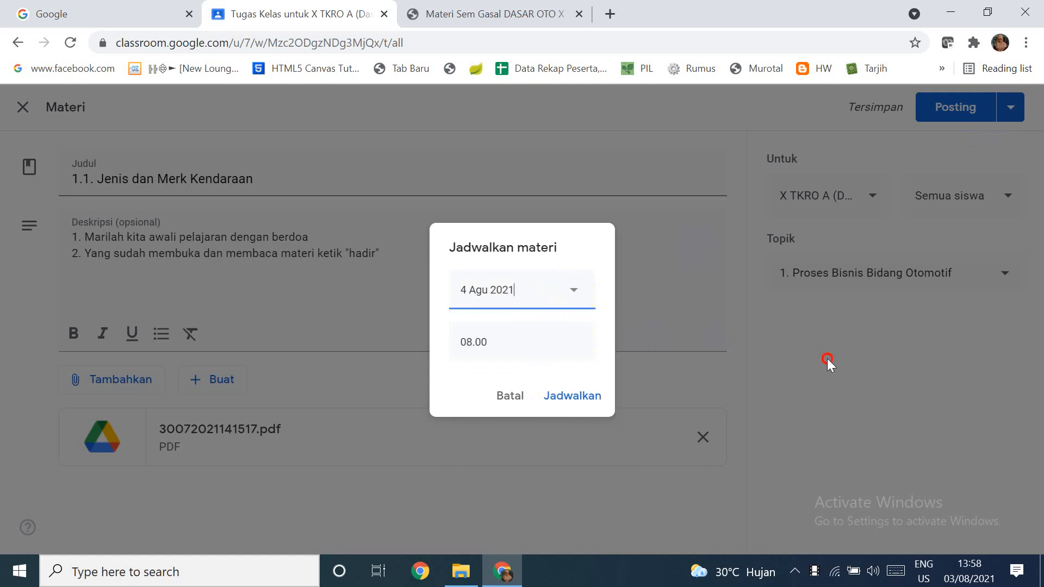
# Step: Post the material and edit its title to "1.1. Materi Jenis dan Merk Kendaraan", saving the change
pyautogui.click(959, 109)
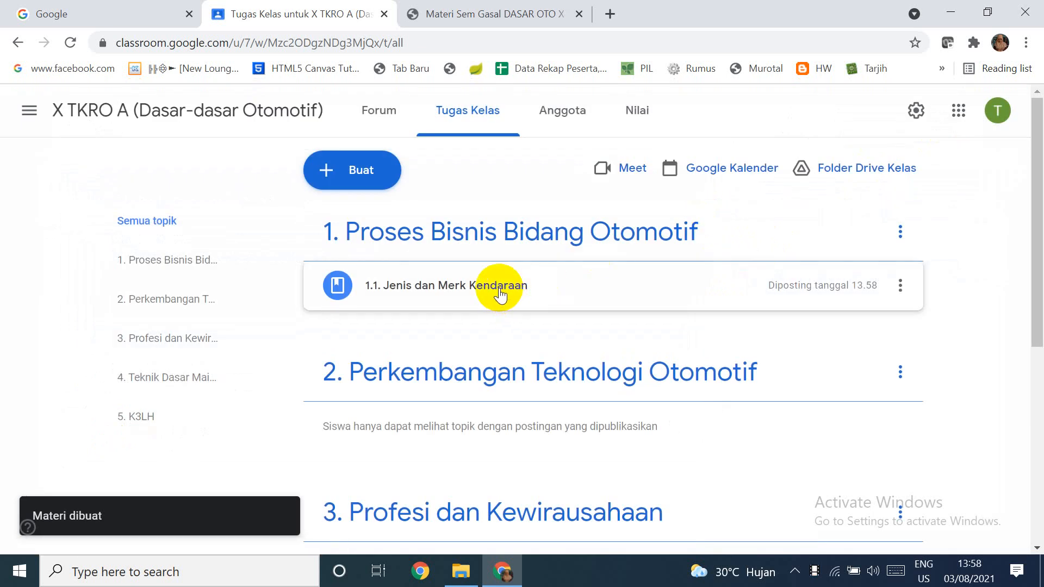
pyautogui.click(900, 285)
pyautogui.click(851, 316)
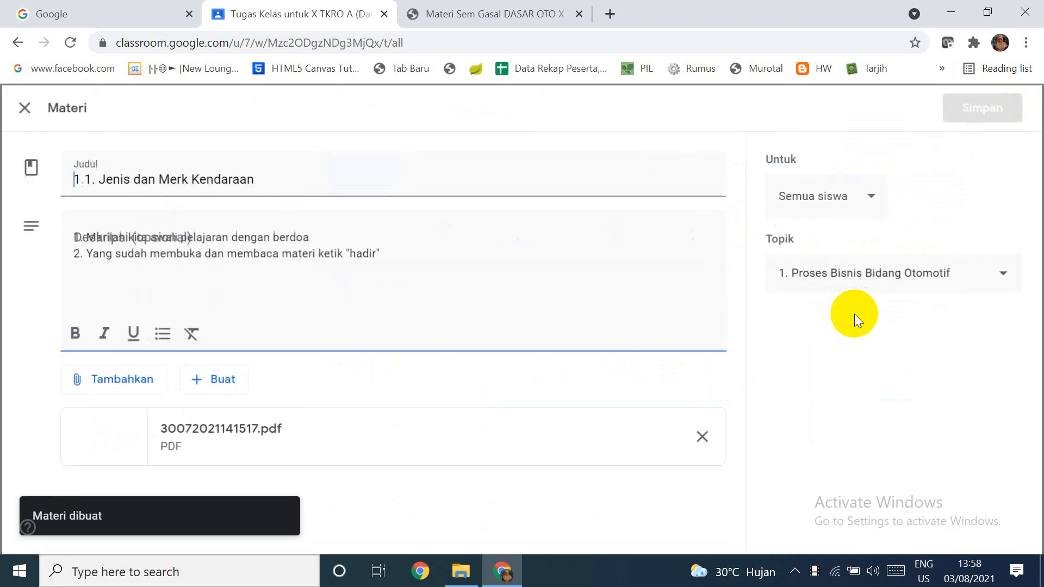
pyautogui.click(98, 178)
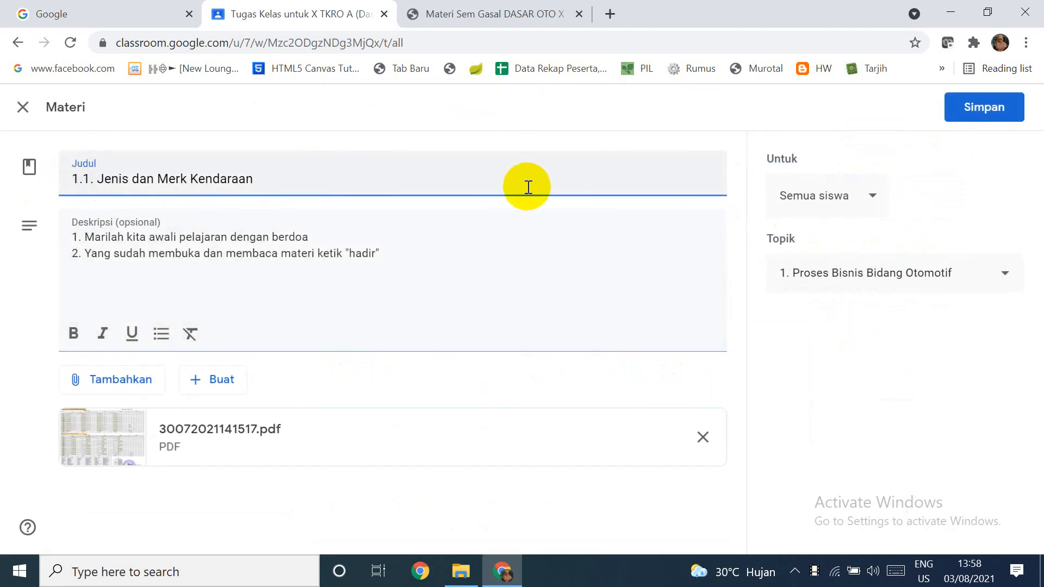
pyautogui.write('Mater')
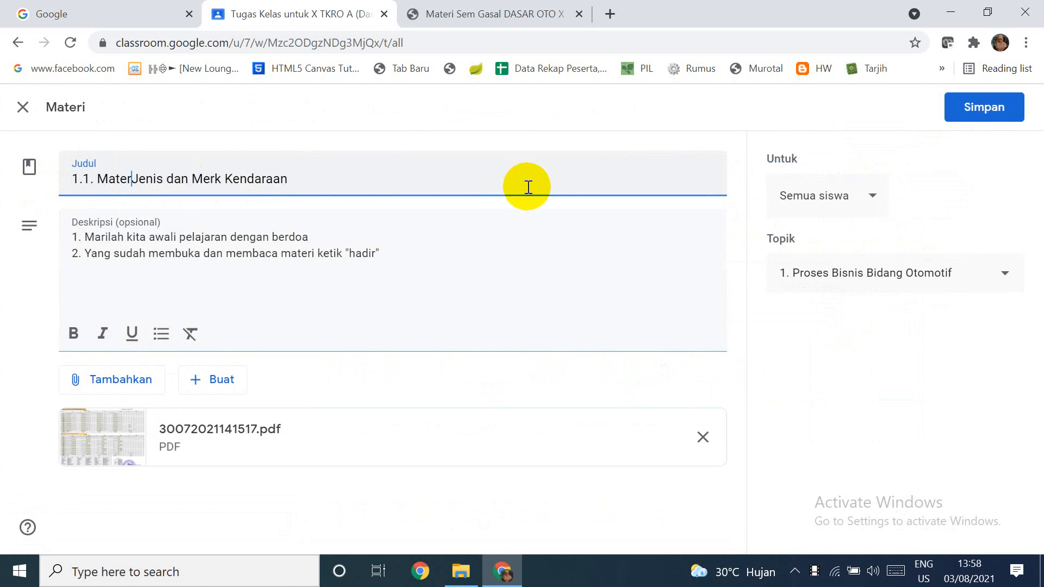
pyautogui.write('i')
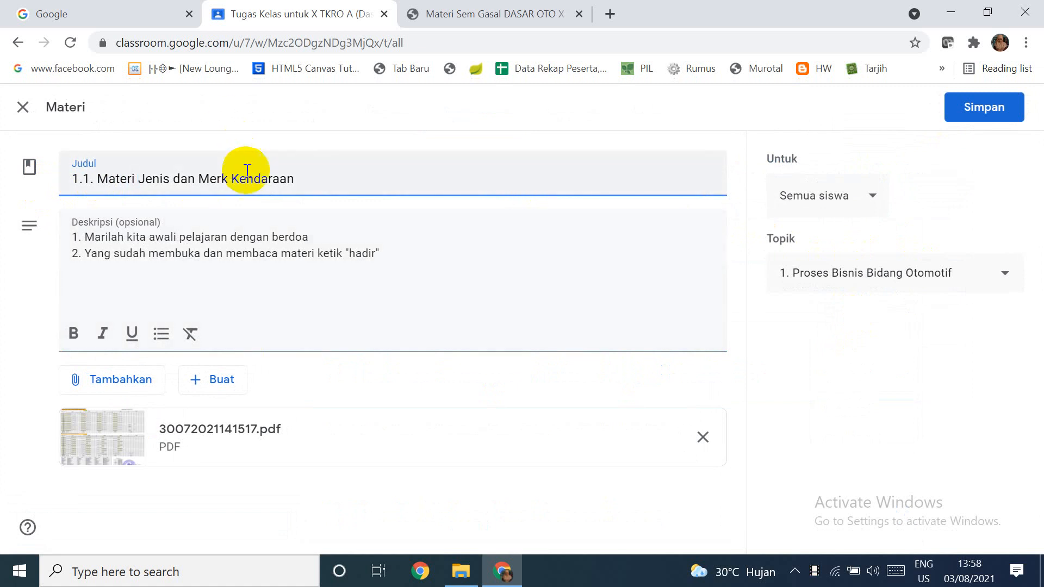
pyautogui.click(977, 106)
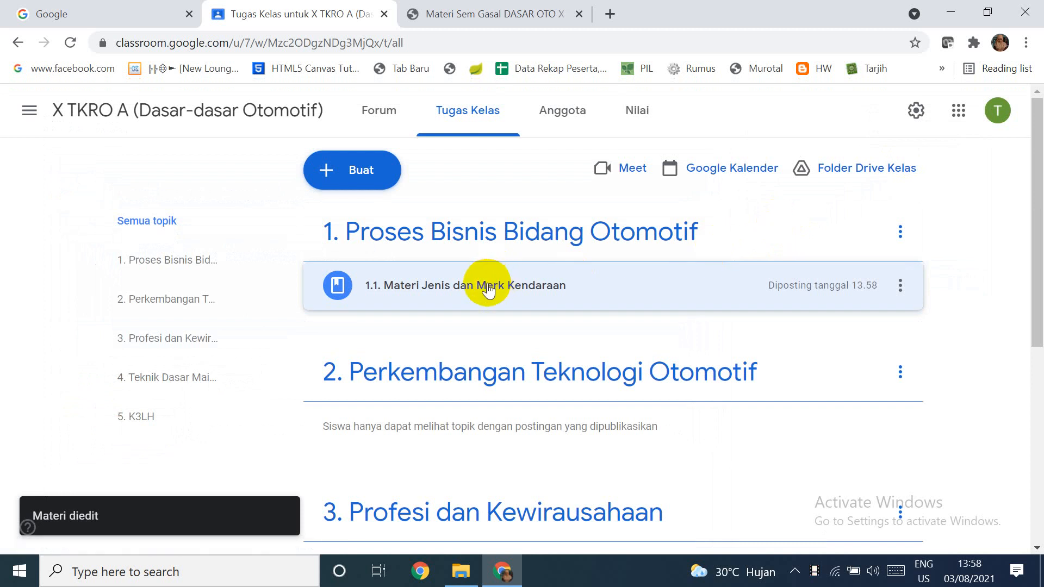
# Step: Create a new classwork assignment (Tugas) with the title "1.1 Tugas Merk dan Jenis Kendaraan"
pyautogui.click(351, 171)
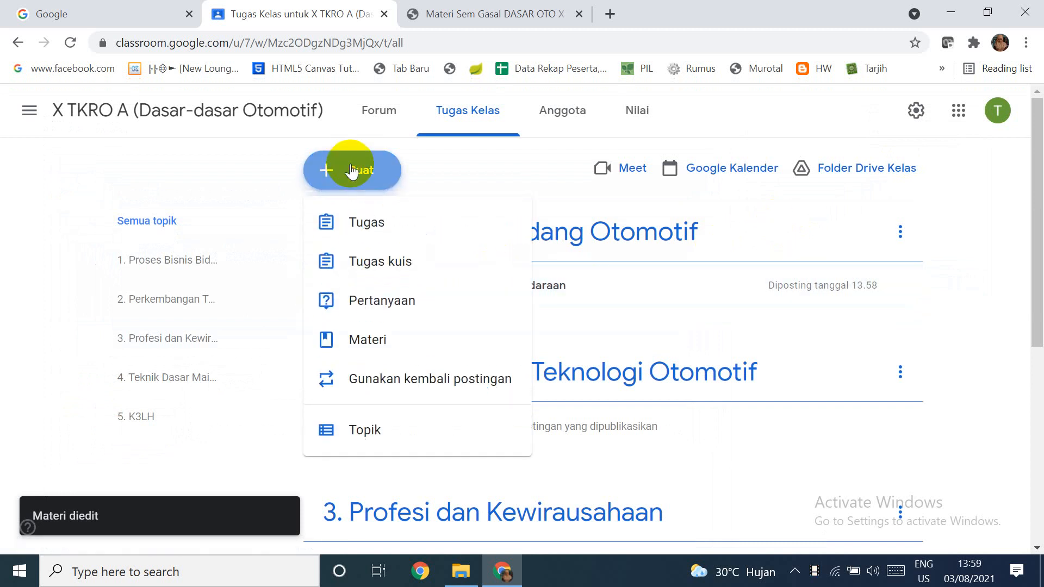
pyautogui.click(366, 228)
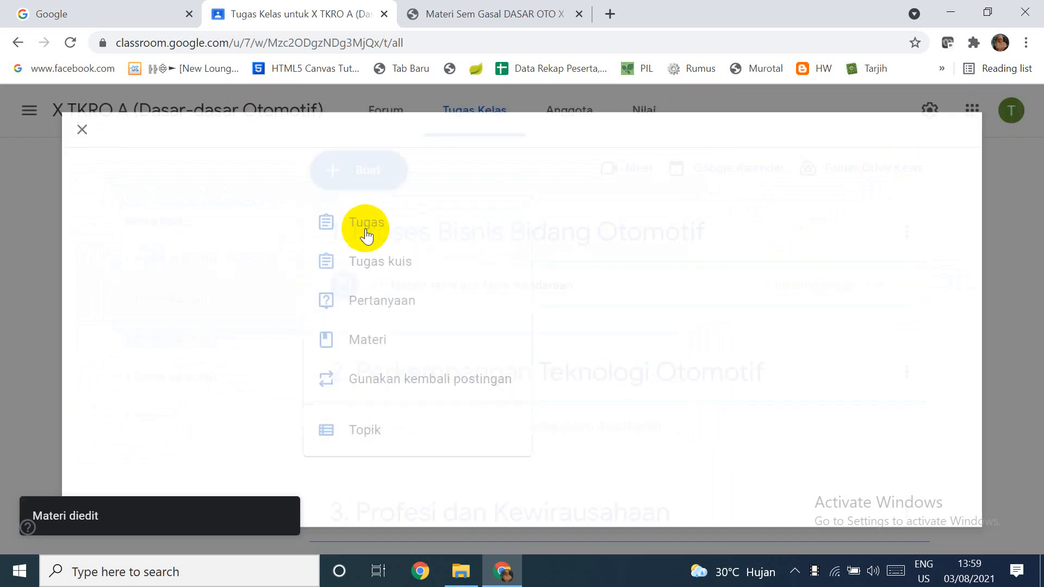
pyautogui.write('1.2')
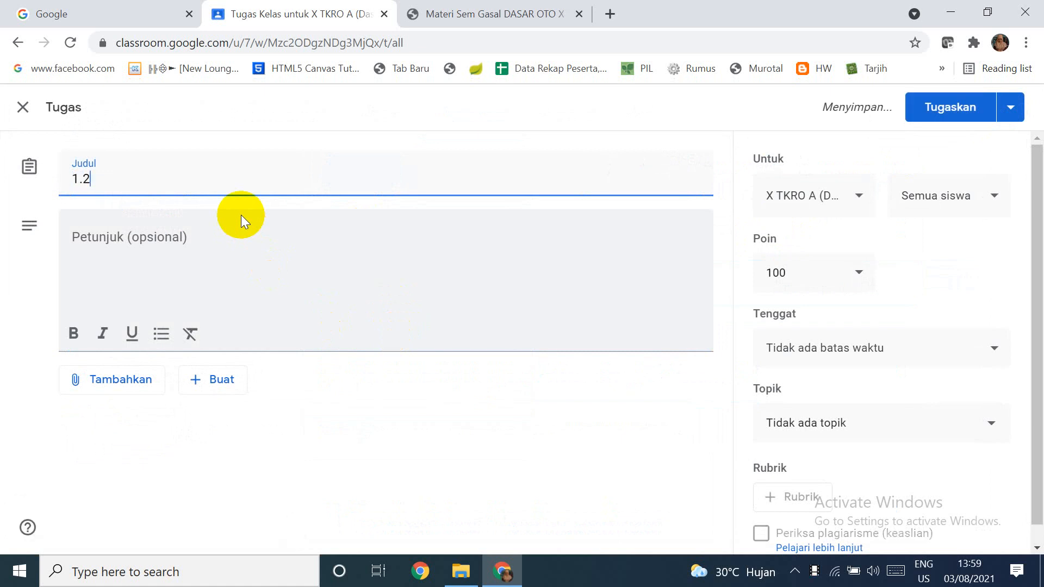
pyautogui.press('BackSpace')
pyautogui.write('1')
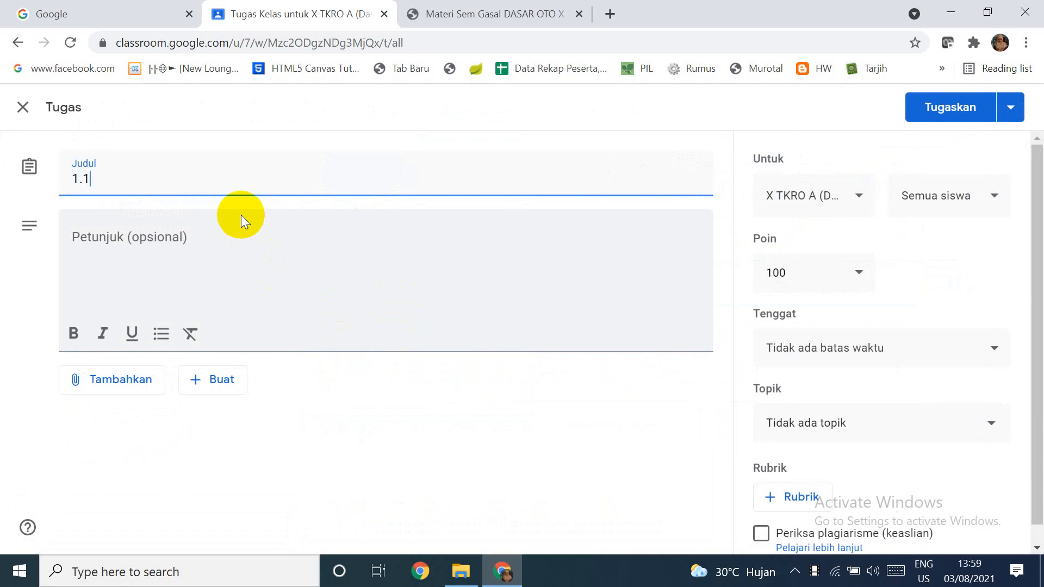
pyautogui.write(' Tugas Merk dan ')
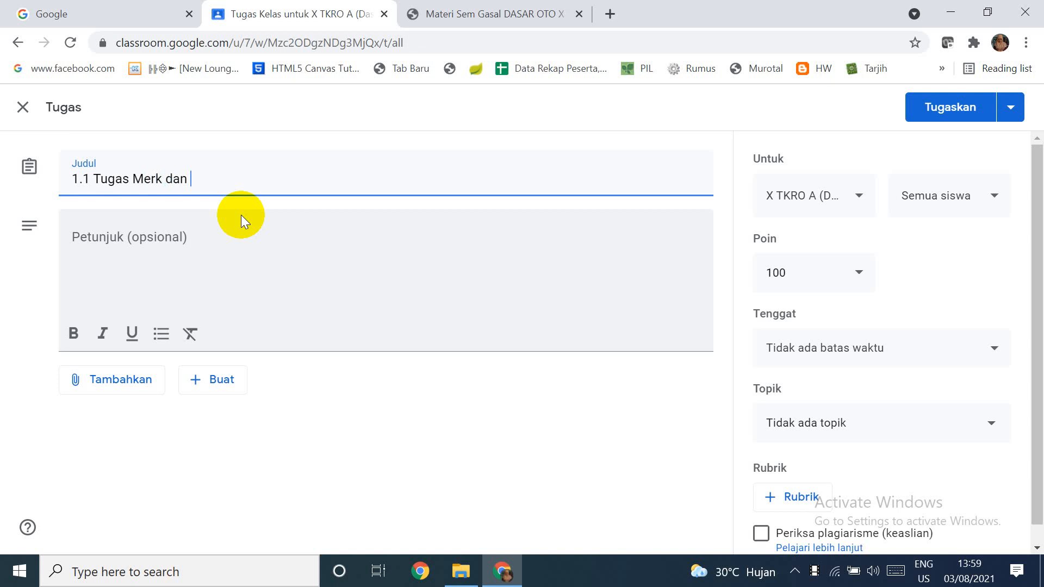
pyautogui.write('Jenis Kendaraan')
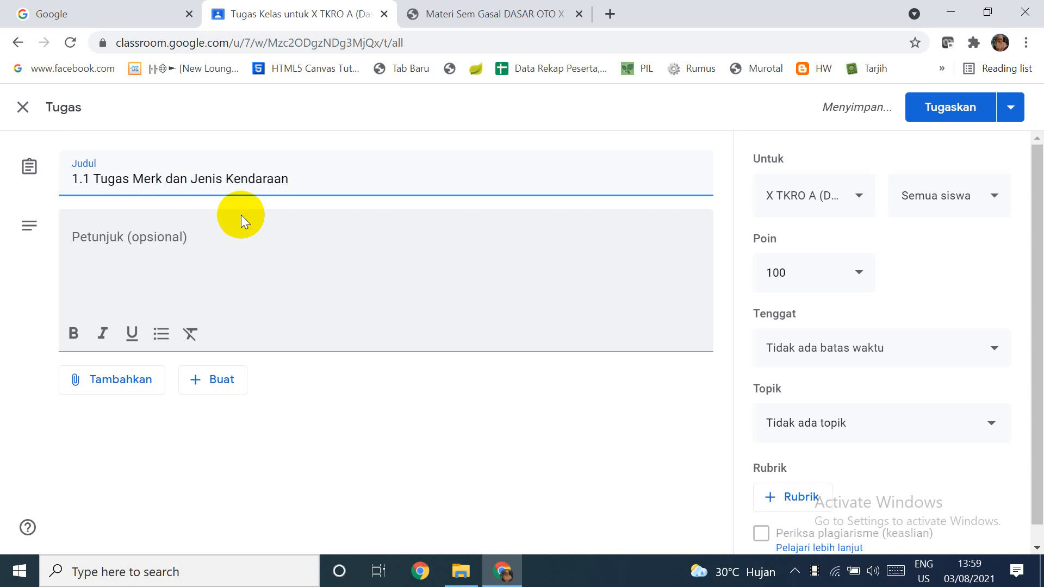
pyautogui.click(214, 232)
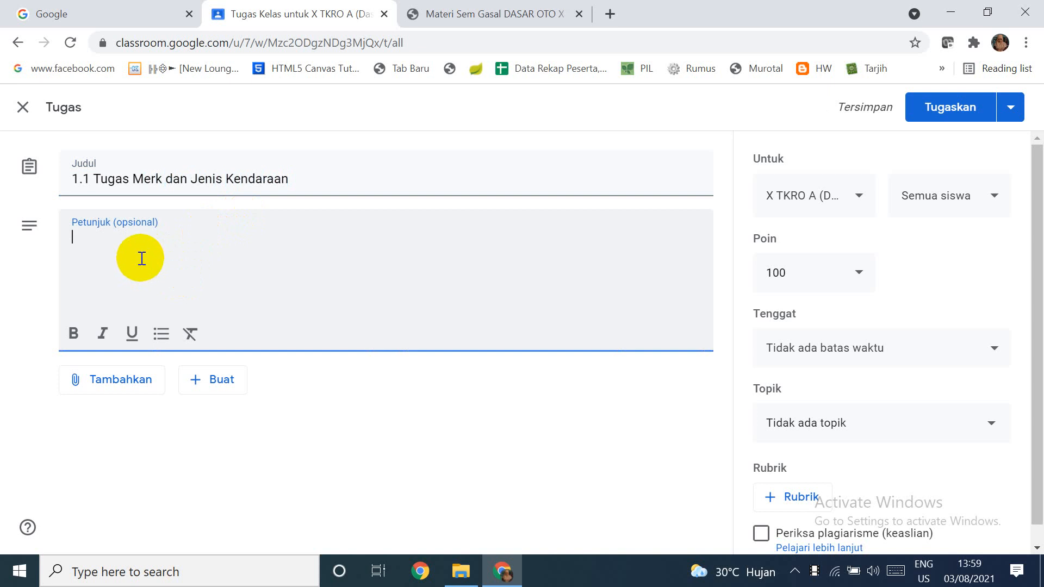
pyautogui.click(129, 387)
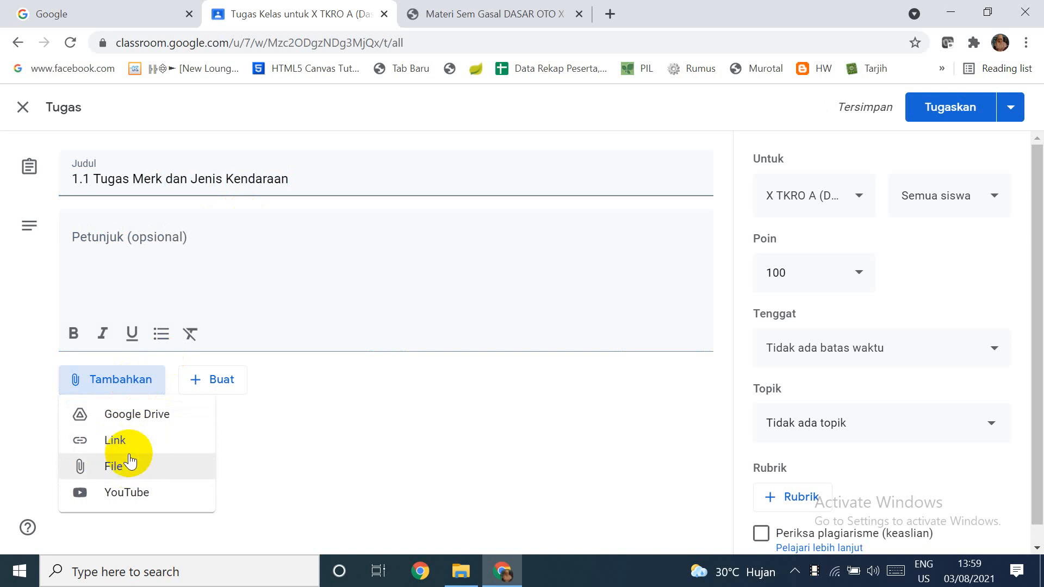
pyautogui.click(320, 431)
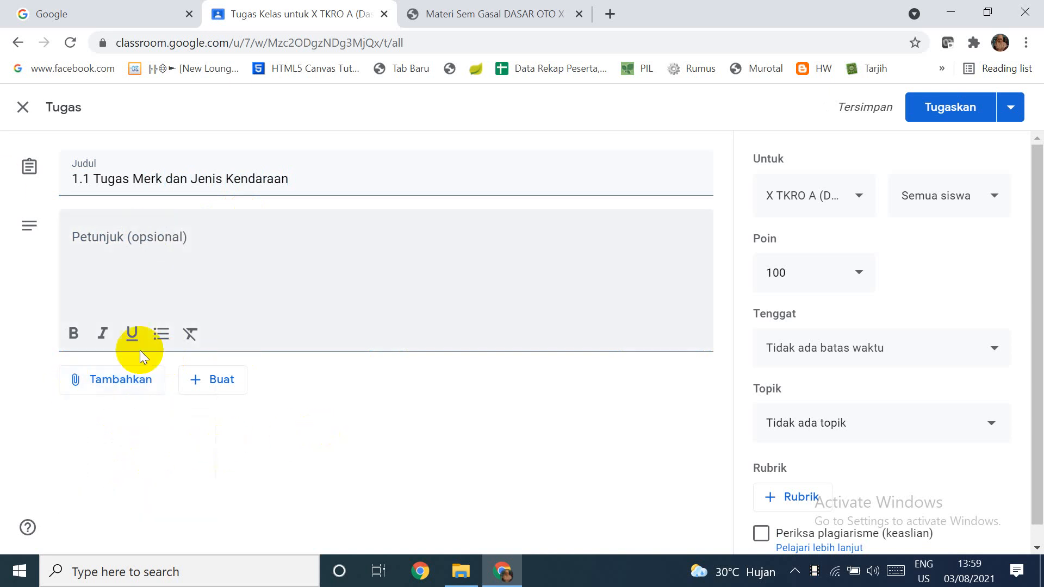
# Step: Set the assignment's due date to 11 August 2021 at 23.59
pyautogui.moveTo(1039, 252); pyautogui.dragTo(1025, 298)
pyautogui.click(844, 333)
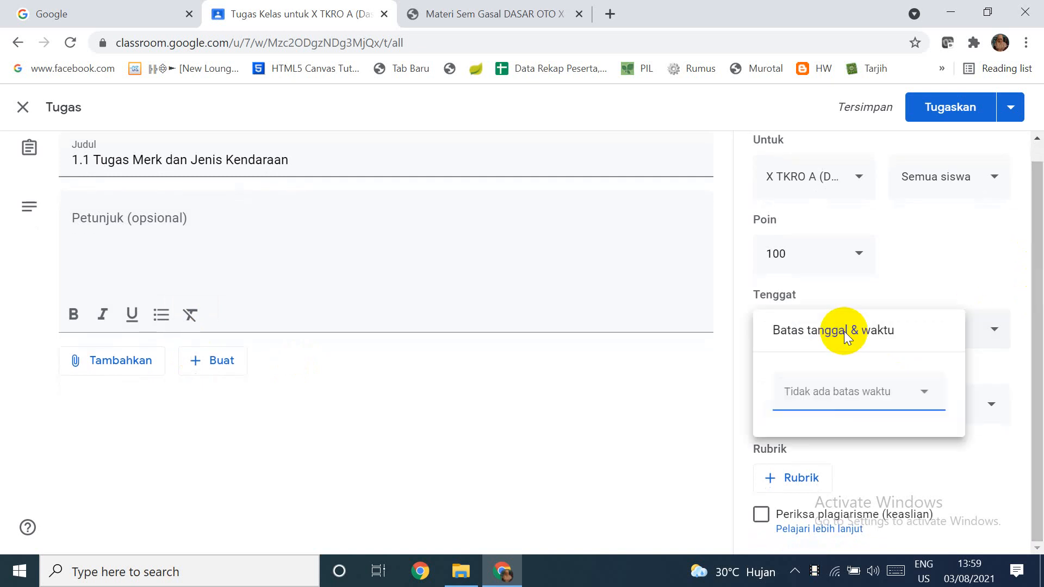
pyautogui.click(858, 391)
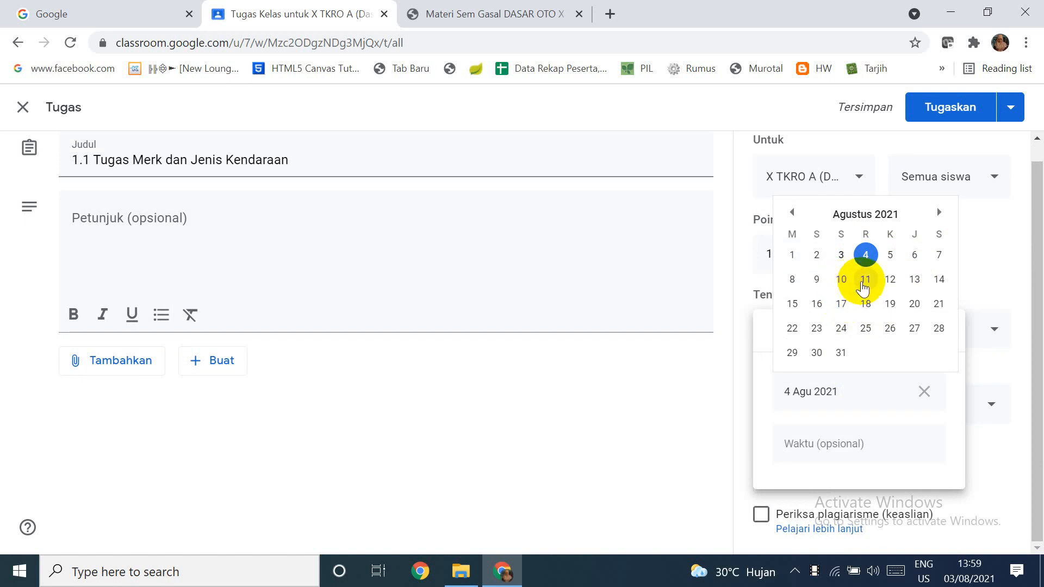
pyautogui.click(866, 284)
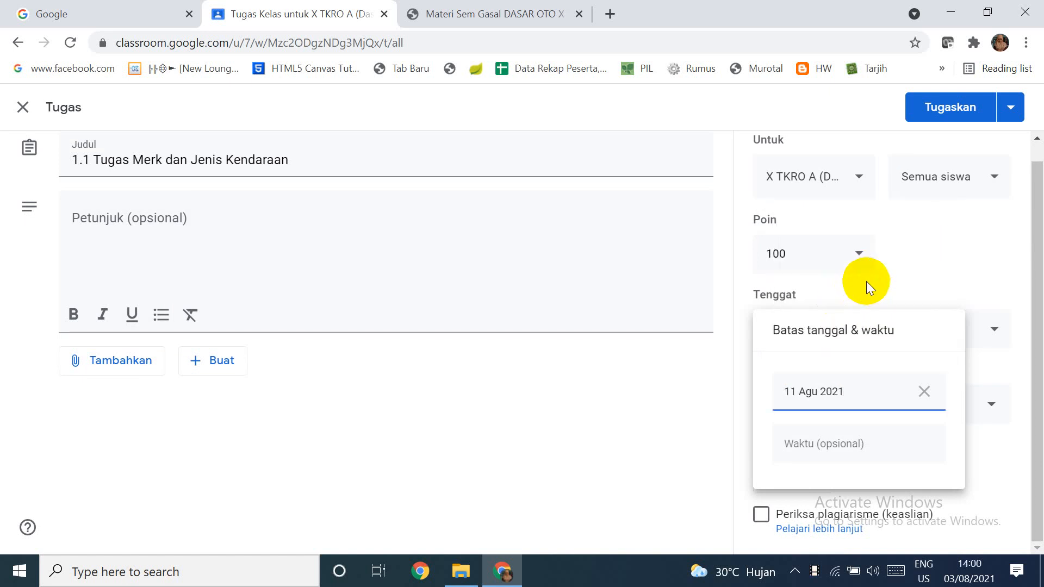
pyautogui.click(871, 446)
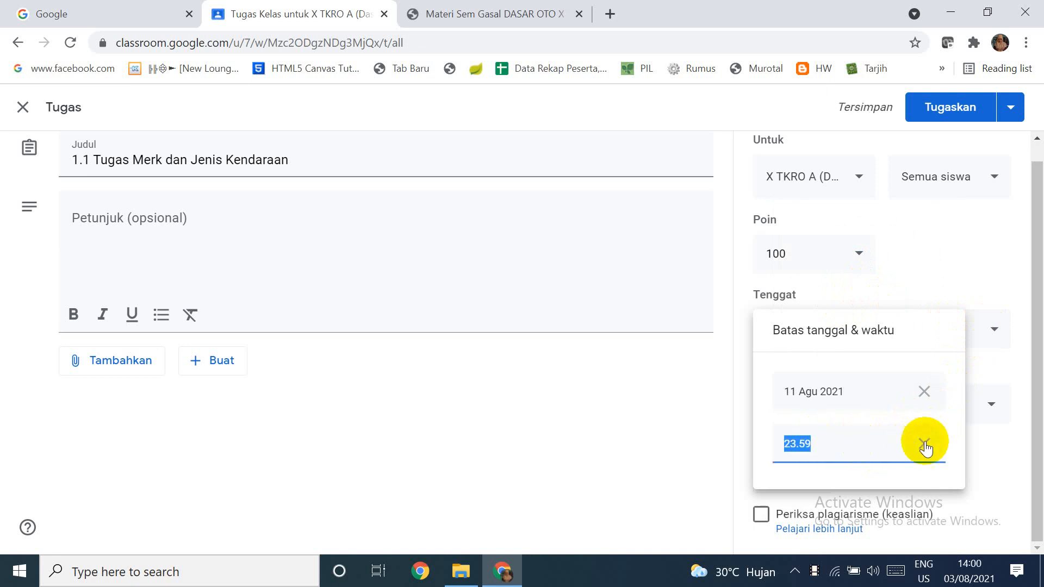
pyautogui.click(1040, 311)
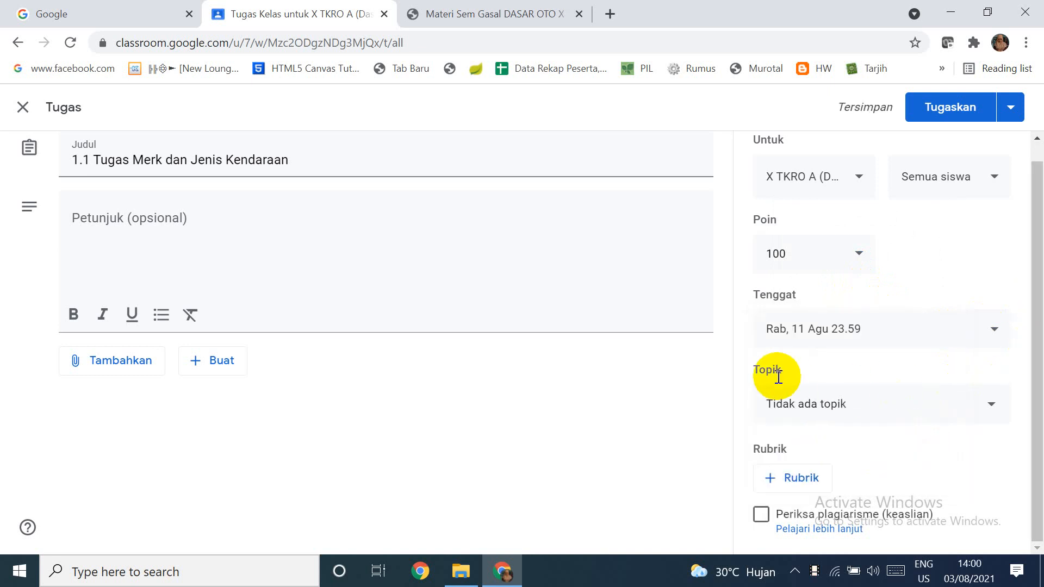
# Step: File the assignment under the topic "1. Proses Bisnis Bidang Otomotif" and assign it to the class
pyautogui.moveTo(785, 367); pyautogui.dragTo(748, 370)
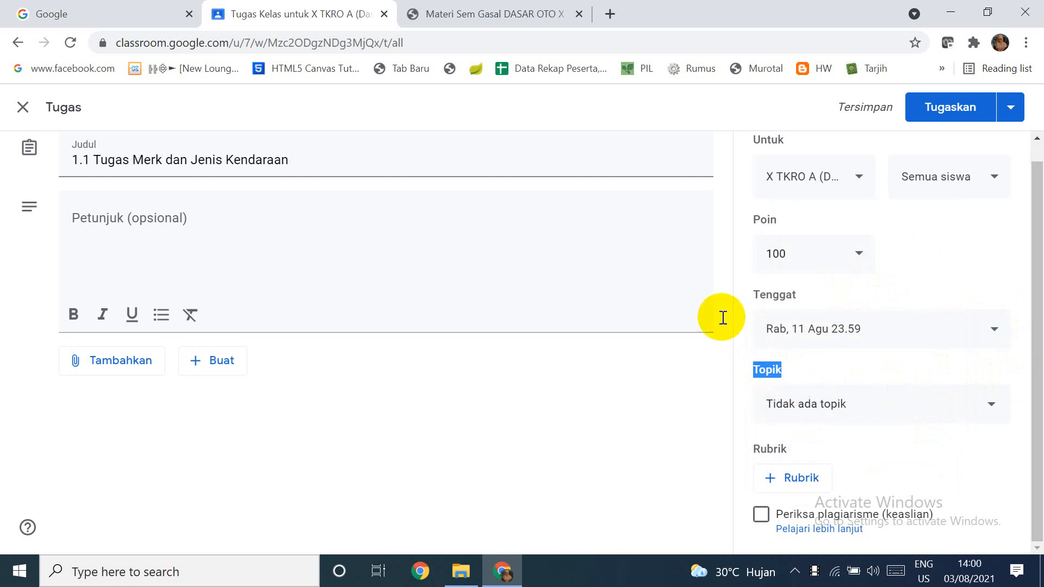
pyautogui.moveTo(162, 159); pyautogui.dragTo(281, 157)
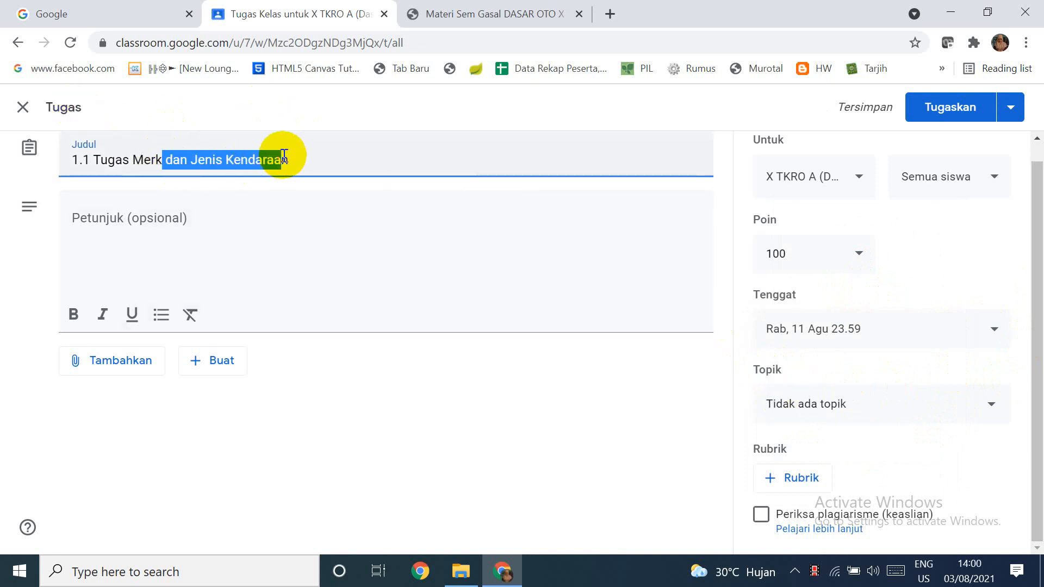
pyautogui.click(819, 412)
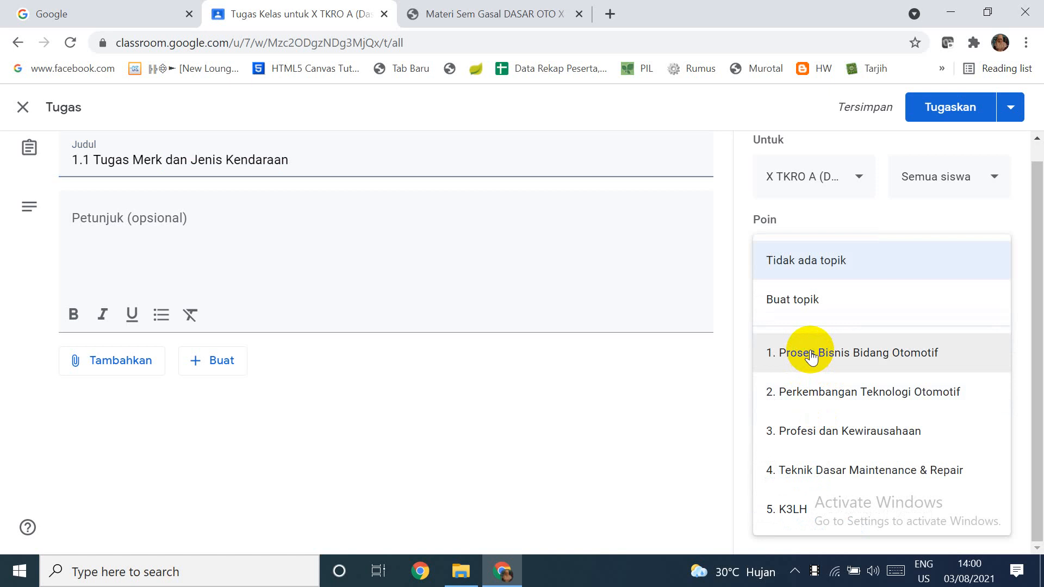
pyautogui.click(866, 359)
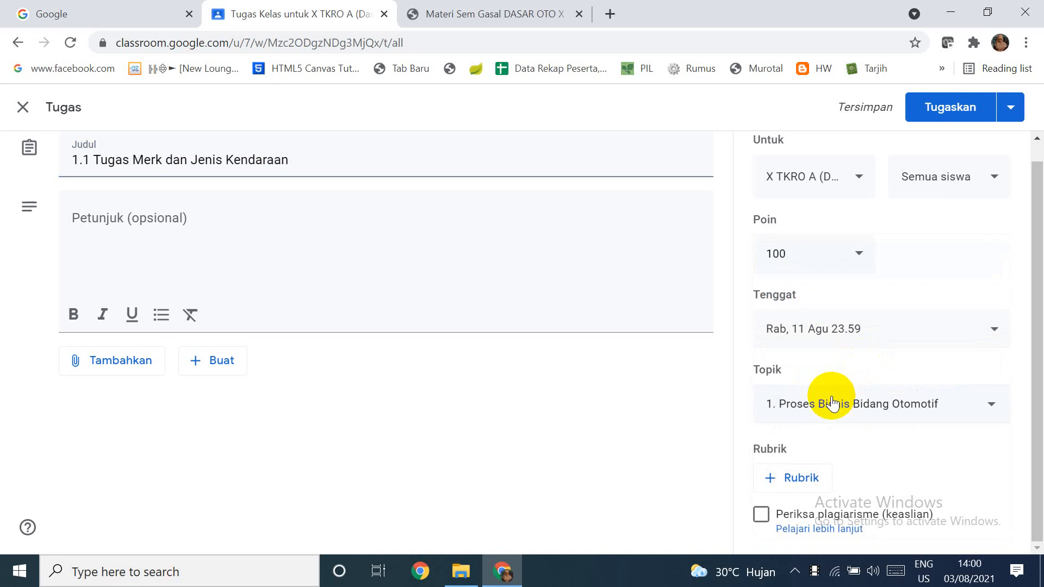
pyautogui.click(968, 107)
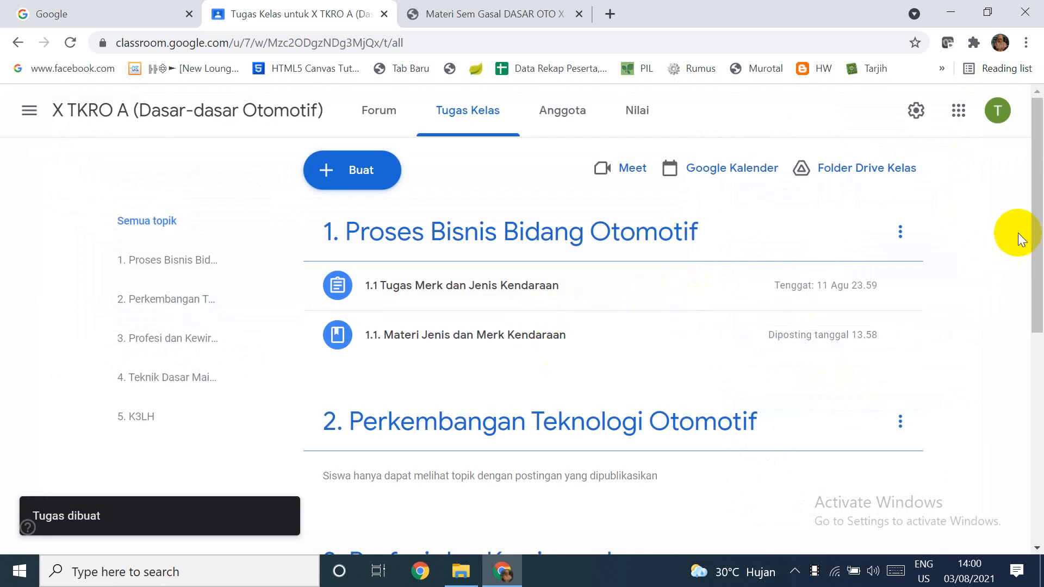
pyautogui.moveTo(1036, 240); pyautogui.dragTo(1038, 263)
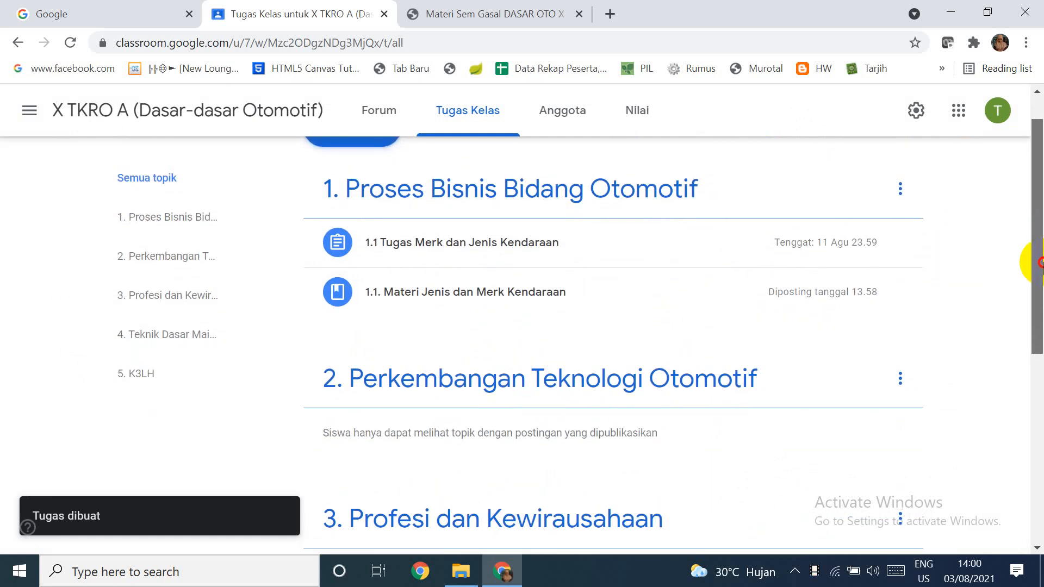
pyautogui.moveTo(1043, 263); pyautogui.dragTo(1040, 257)
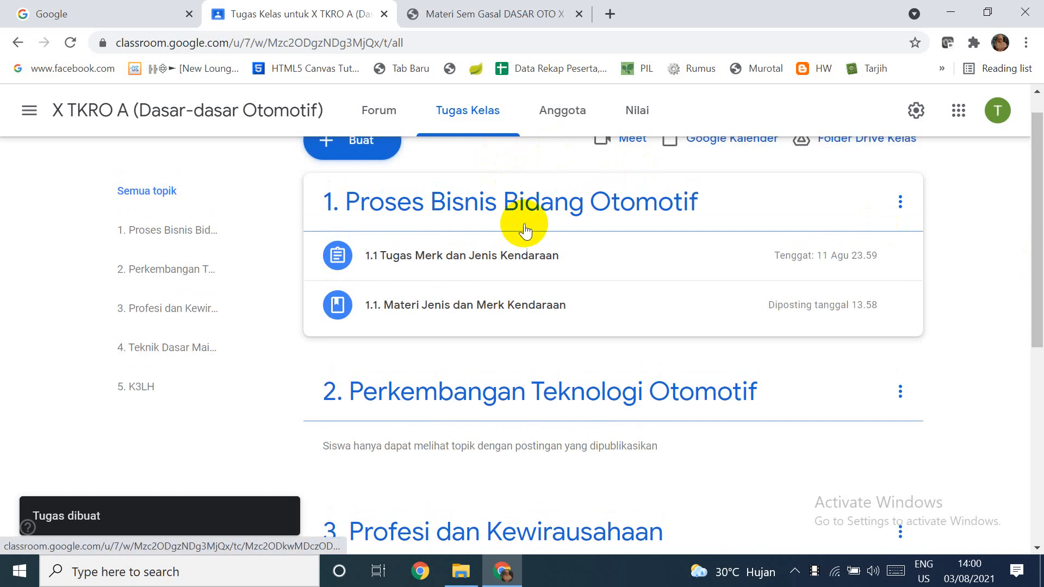
pyautogui.moveTo(1030, 296); pyautogui.dragTo(1040, 263)
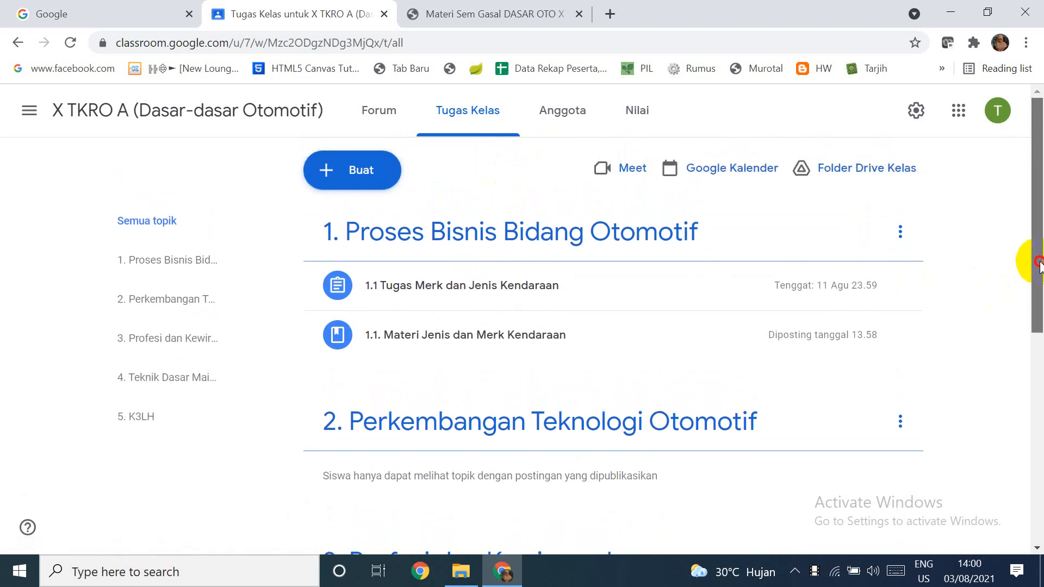
# Step: Create a new classwork material (Materi) with the title "1.2 Sumber Daya Manusia"
pyautogui.click(346, 173)
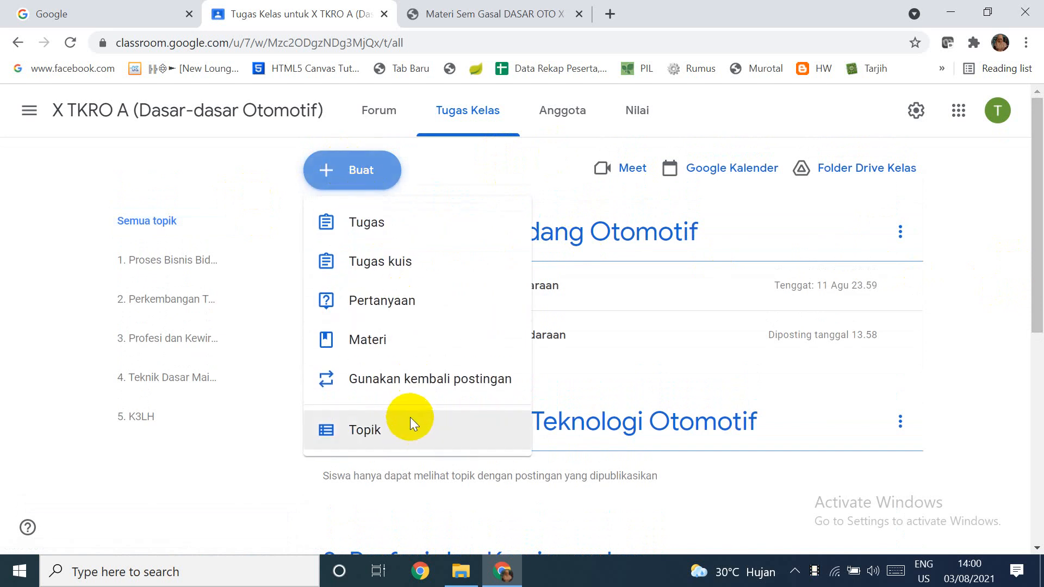
pyautogui.click(413, 345)
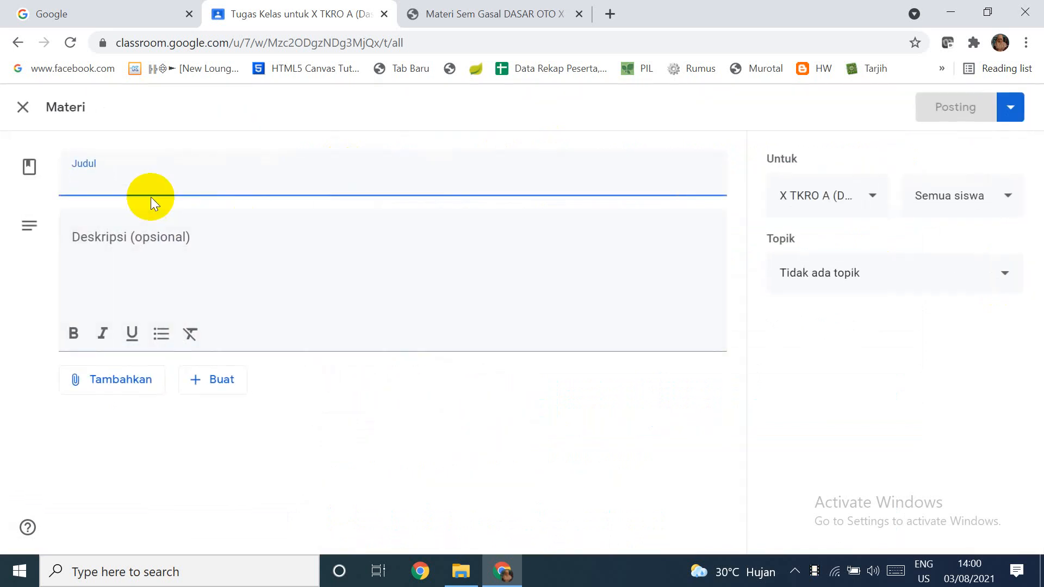
pyautogui.write('1.2')
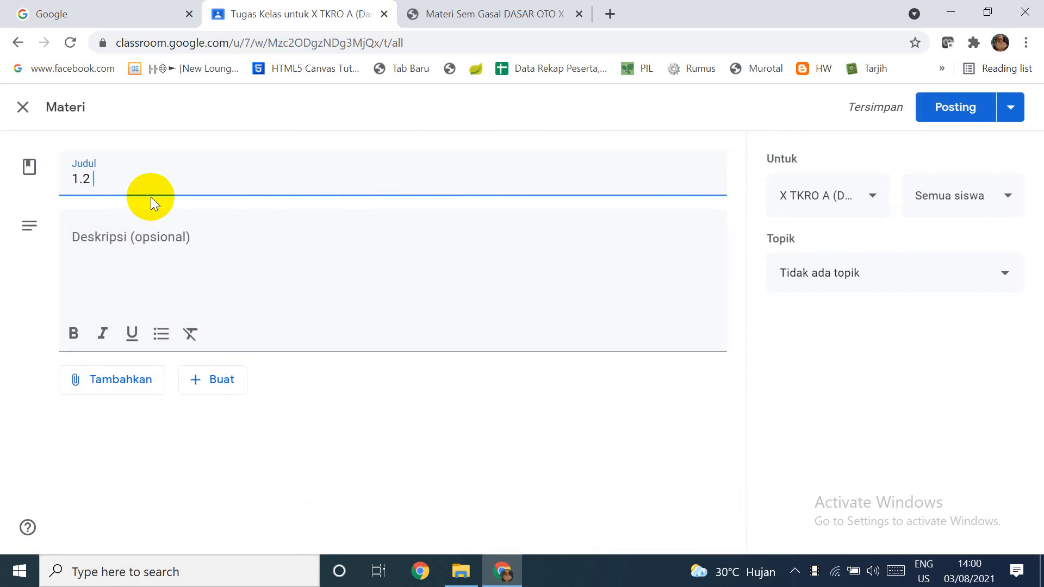
pyautogui.write(' Sumber Da')
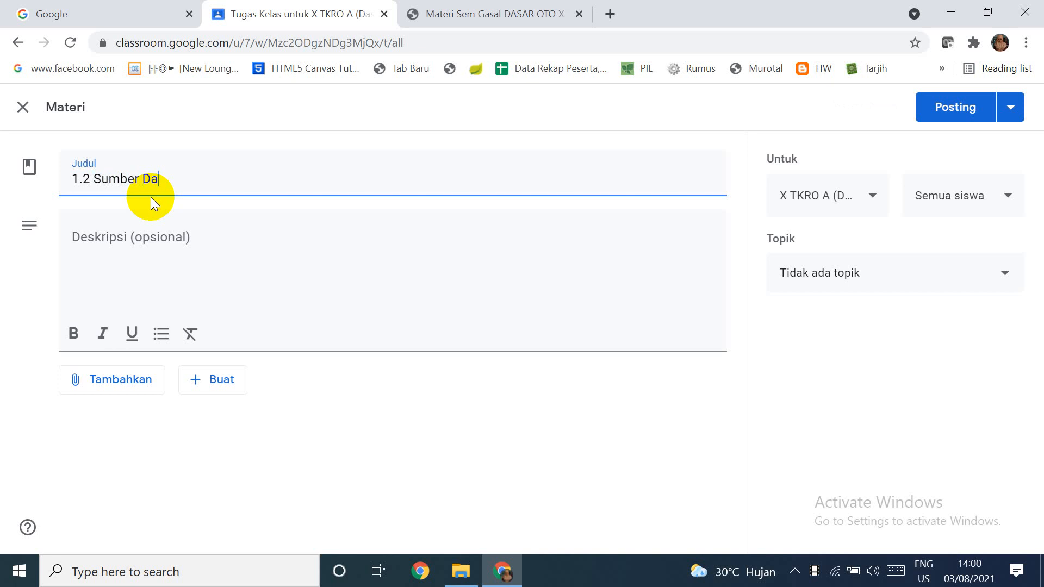
pyautogui.write('ya Manusia')
pyautogui.click(106, 380)
pyautogui.click(351, 430)
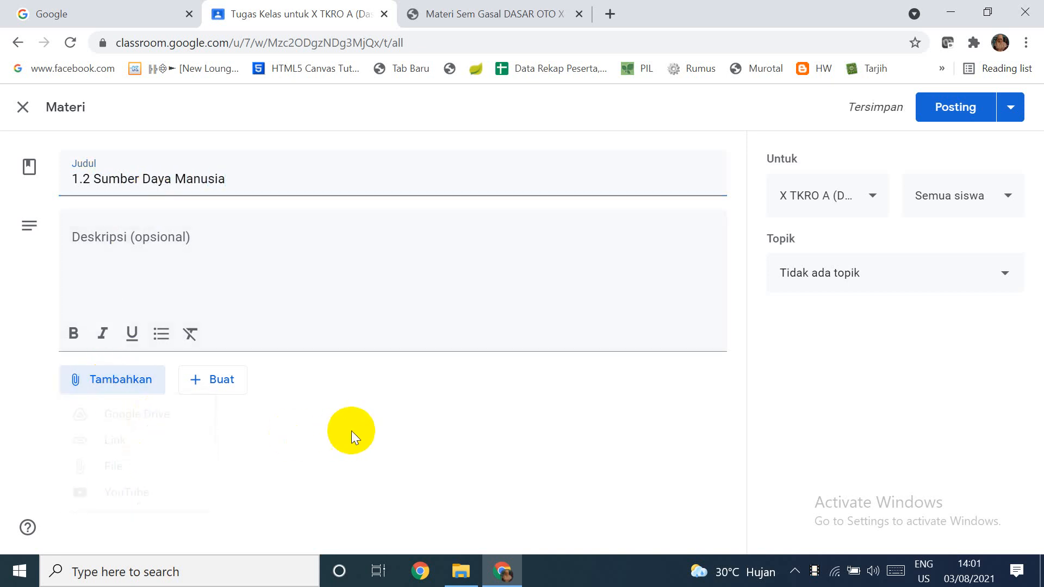
pyautogui.click(128, 387)
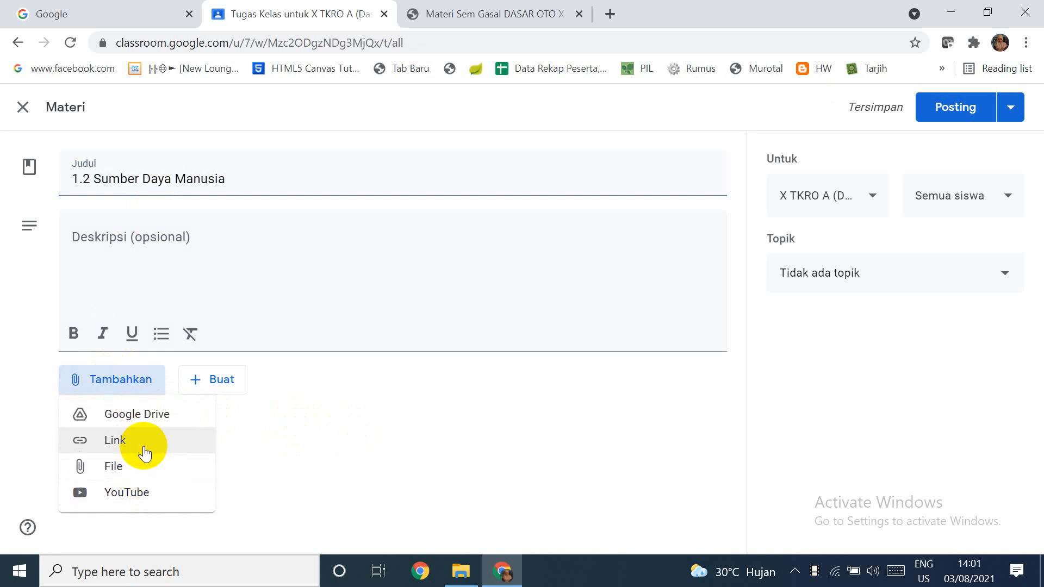
pyautogui.click(802, 317)
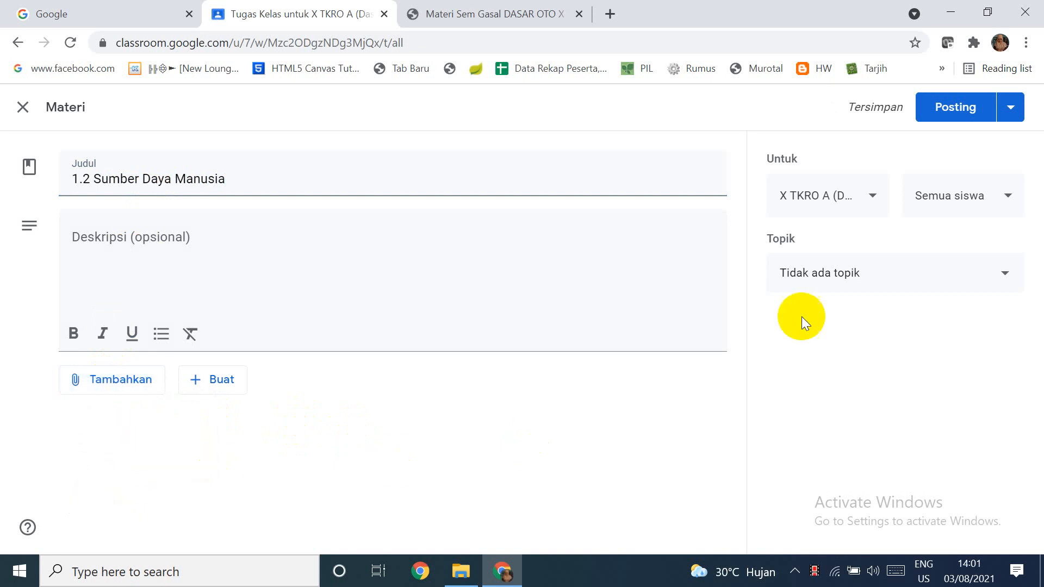
# Step: File the material under the topic "1. Proses Bisnis Bidang Otomotif" and post it to the class
pyautogui.click(830, 272)
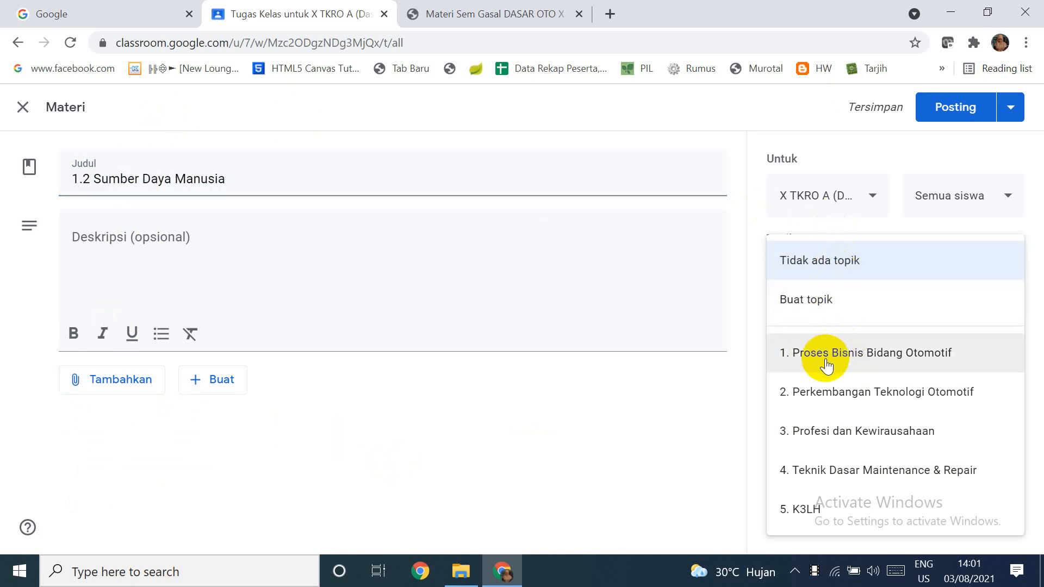
pyautogui.click(853, 362)
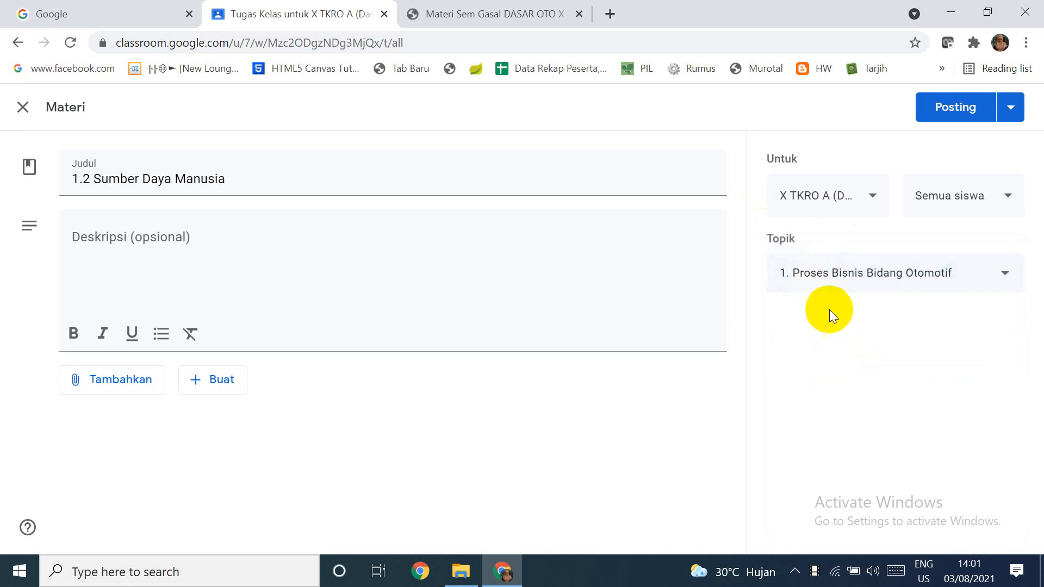
pyautogui.click(968, 108)
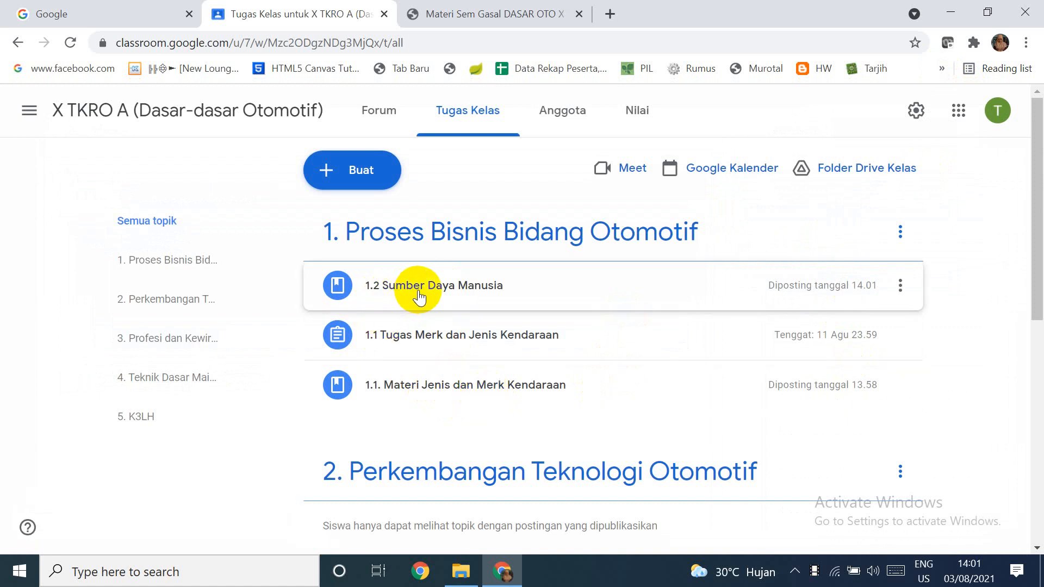
pyautogui.click(359, 174)
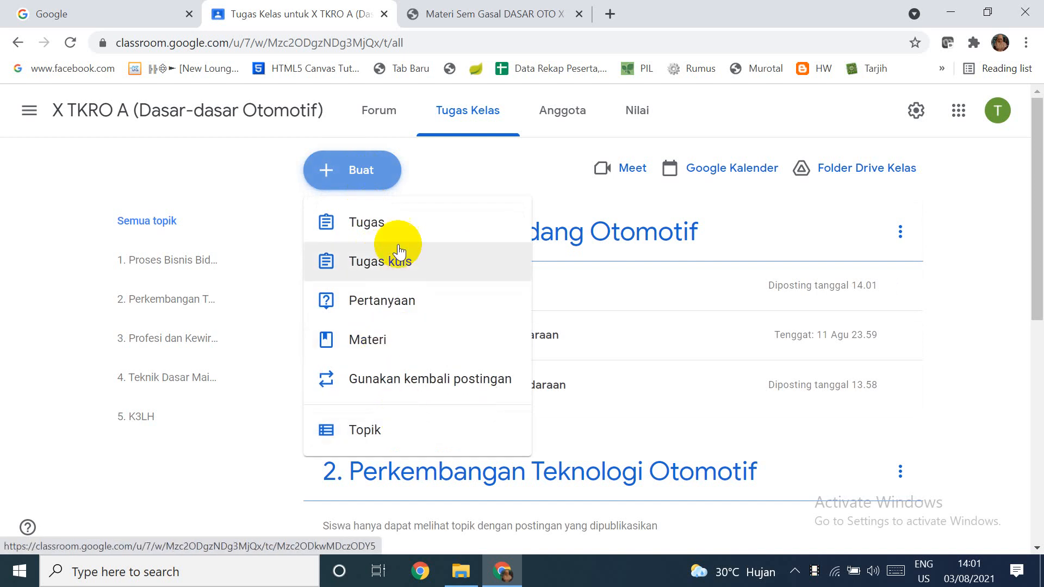
pyautogui.click(407, 264)
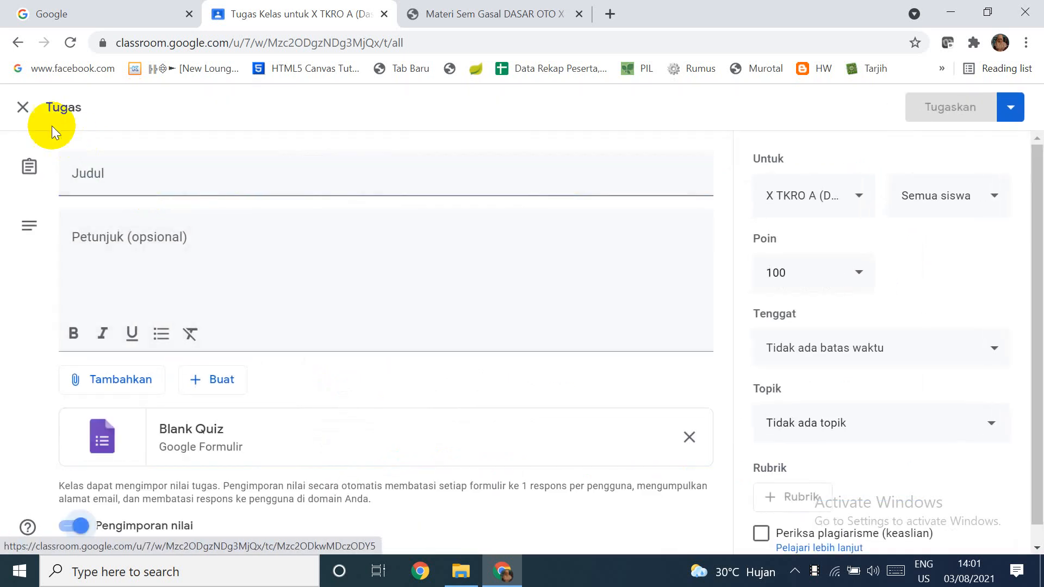
pyautogui.click(22, 107)
# Step: Create a new classwork question (Pertanyaan) with the text "1. Sebutkan......."
pyautogui.click(334, 183)
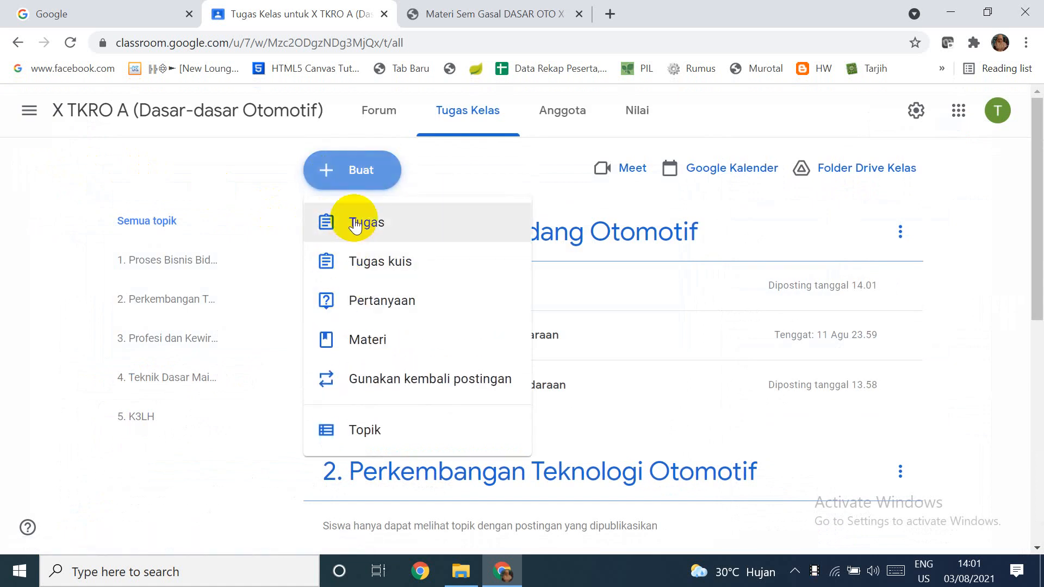
pyautogui.click(331, 305)
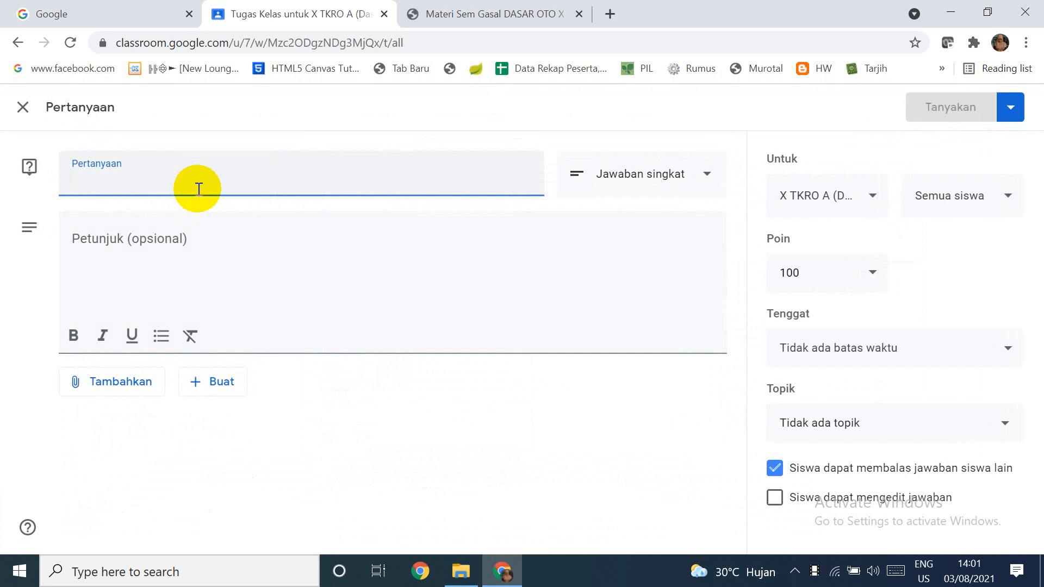
pyautogui.write('1')
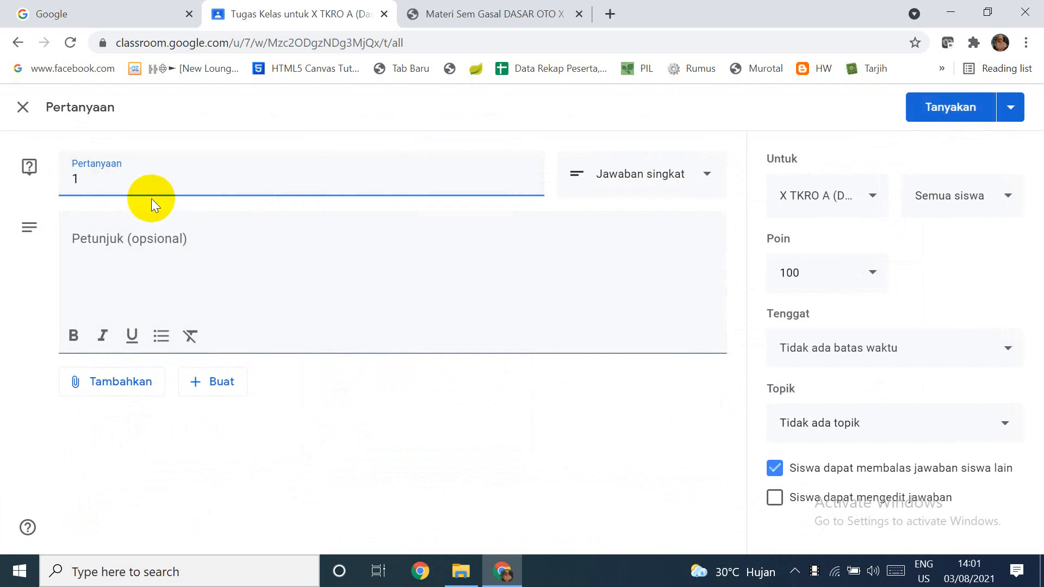
pyautogui.write('. Sebut')
pyautogui.press('BackSpace')
pyautogui.press('BackSpace')
pyautogui.press('BackSpace')
pyautogui.press('BackSpace')
pyautogui.press('BackSpace')
pyautogui.write('ebutkan.......')
# Step: Switch the question's answer type to multiple choice (Pilihan ganda) and add a second answer option
pyautogui.click(698, 175)
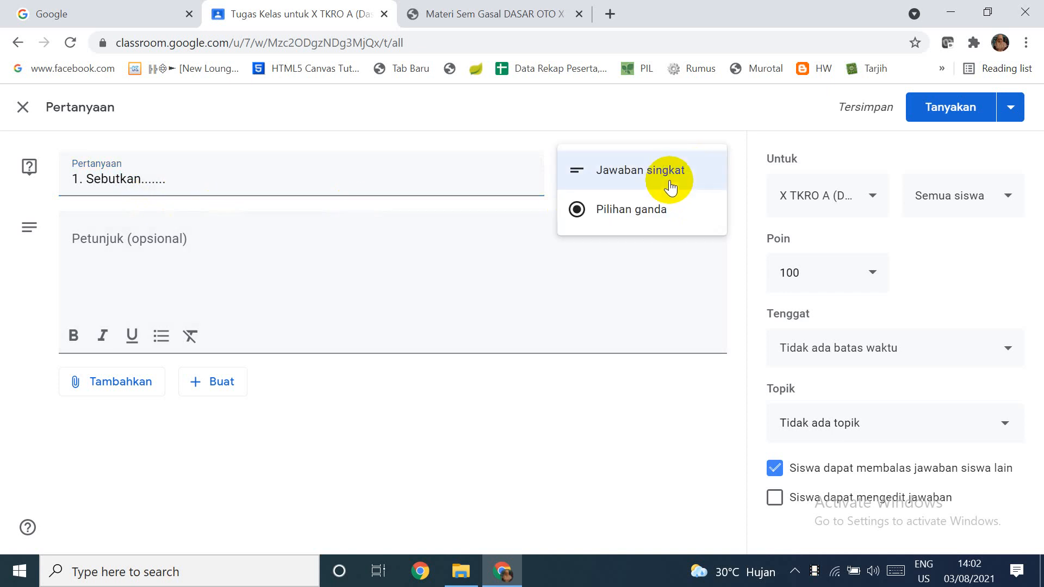
pyautogui.click(670, 180)
pyautogui.click(633, 188)
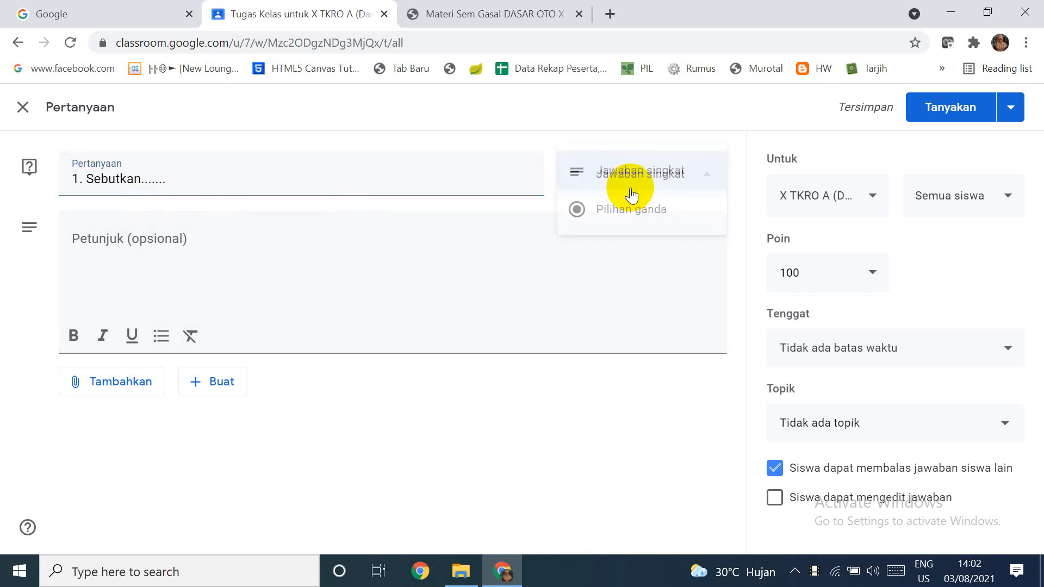
pyautogui.click(614, 209)
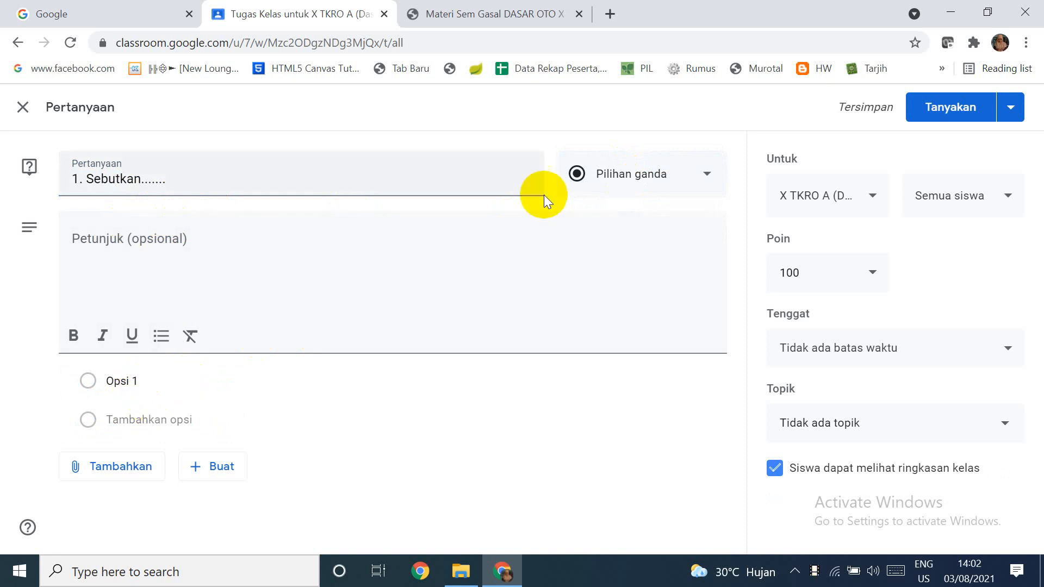
pyautogui.click(153, 379)
pyautogui.click(151, 420)
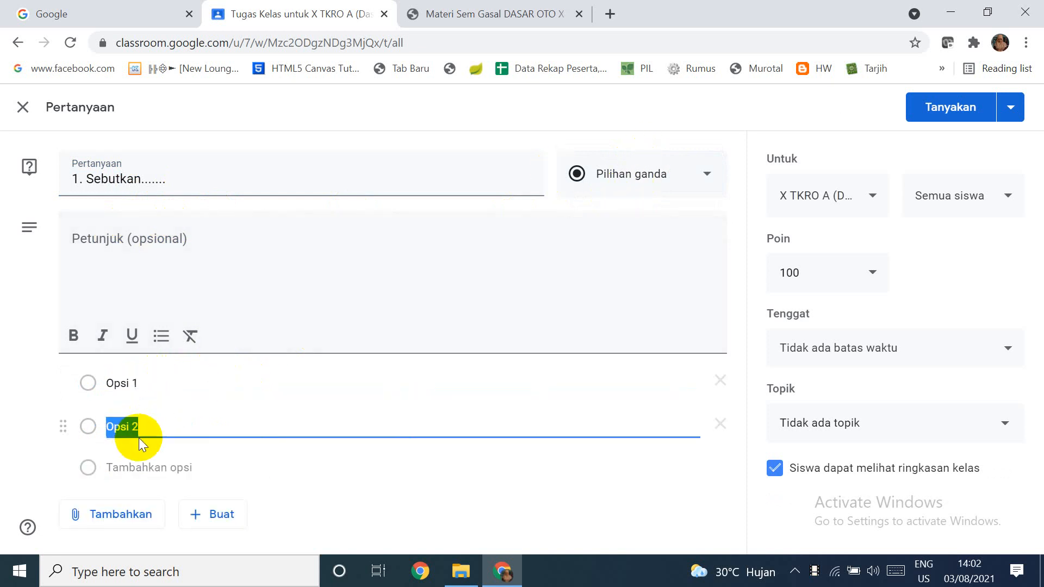
# Step: Return the question's answer type to short answer (Jawaban singkat)
pyautogui.click(601, 174)
pyautogui.click(624, 143)
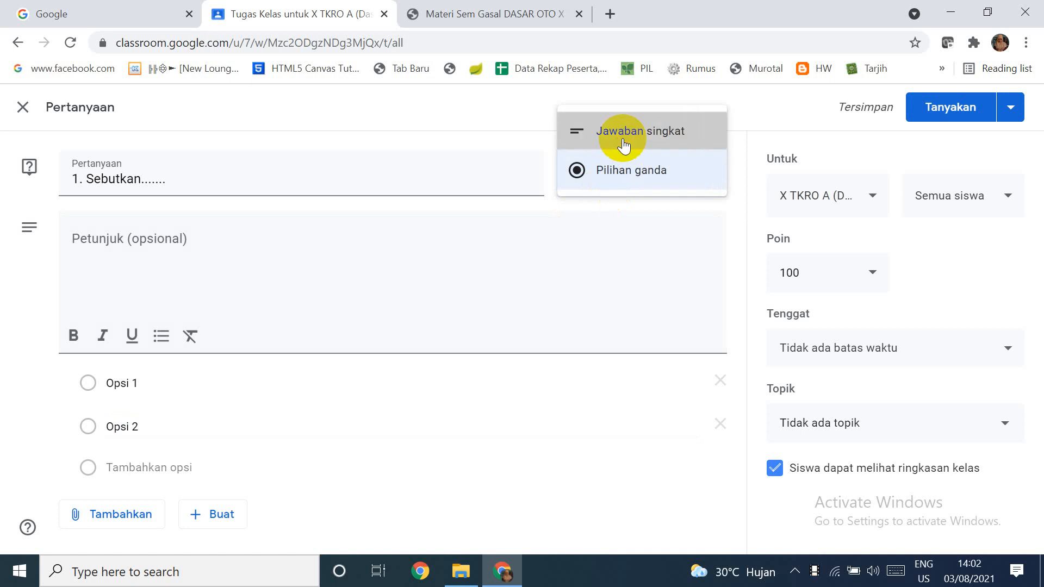
pyautogui.click(218, 249)
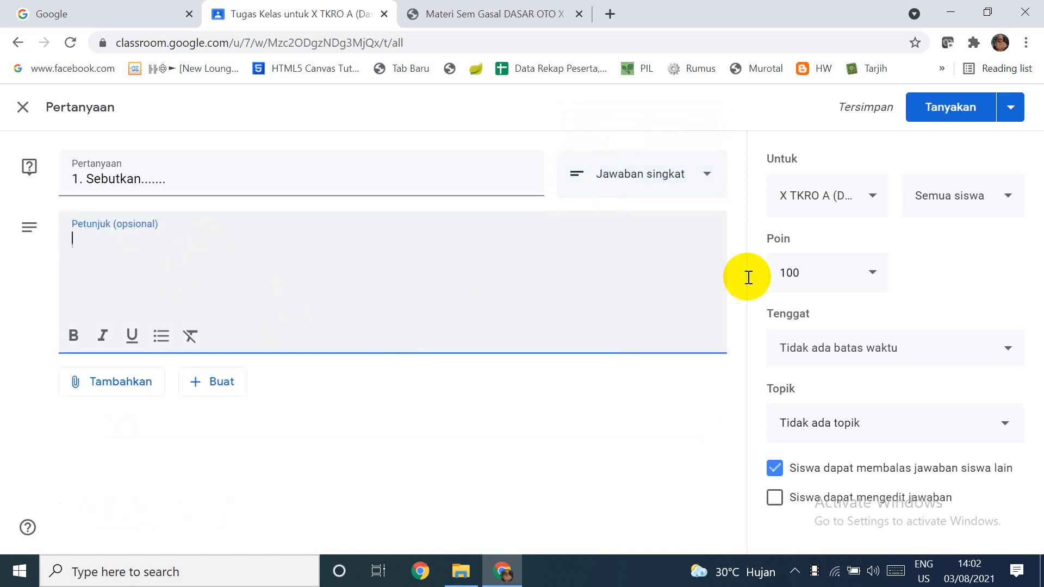
# Step: Set the question's due date to 11 August 2021 without a time
pyautogui.click(903, 355)
pyautogui.click(870, 415)
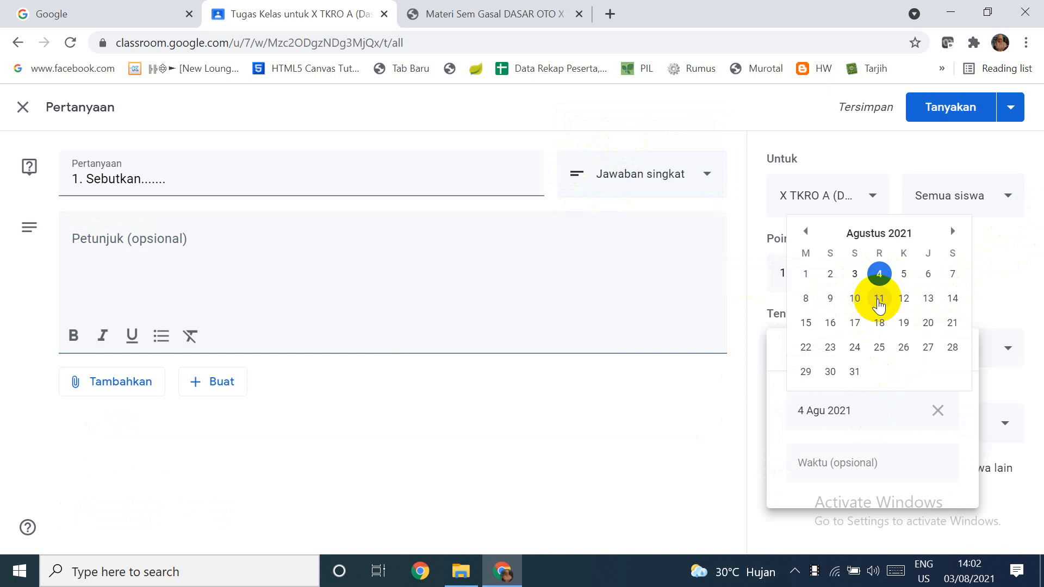
pyautogui.click(877, 299)
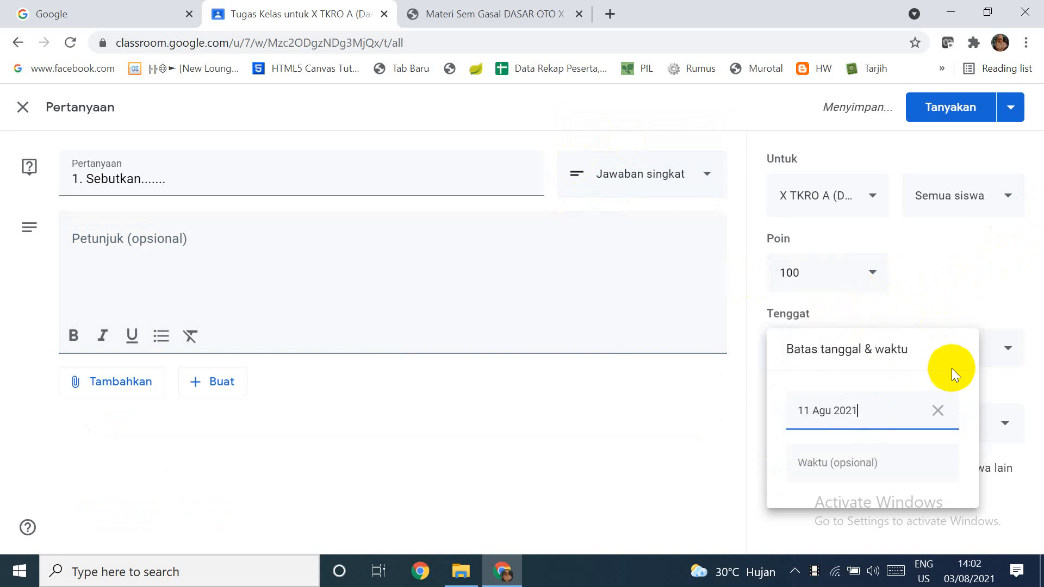
pyautogui.click(997, 384)
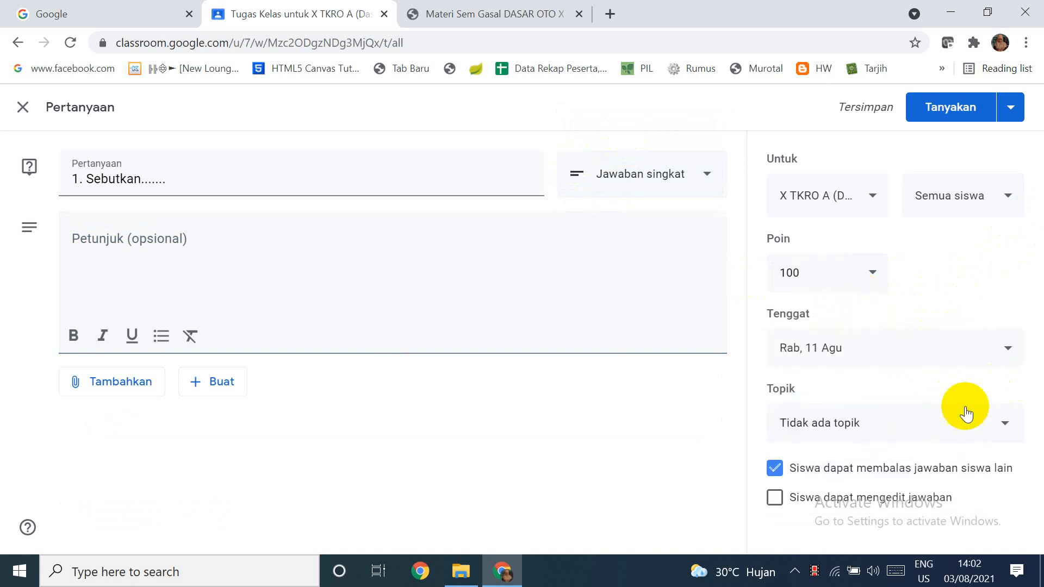
# Step: File the question under the topic "1. Proses Bisnis Bidang Otomotif" and publish it to the class
pyautogui.click(858, 426)
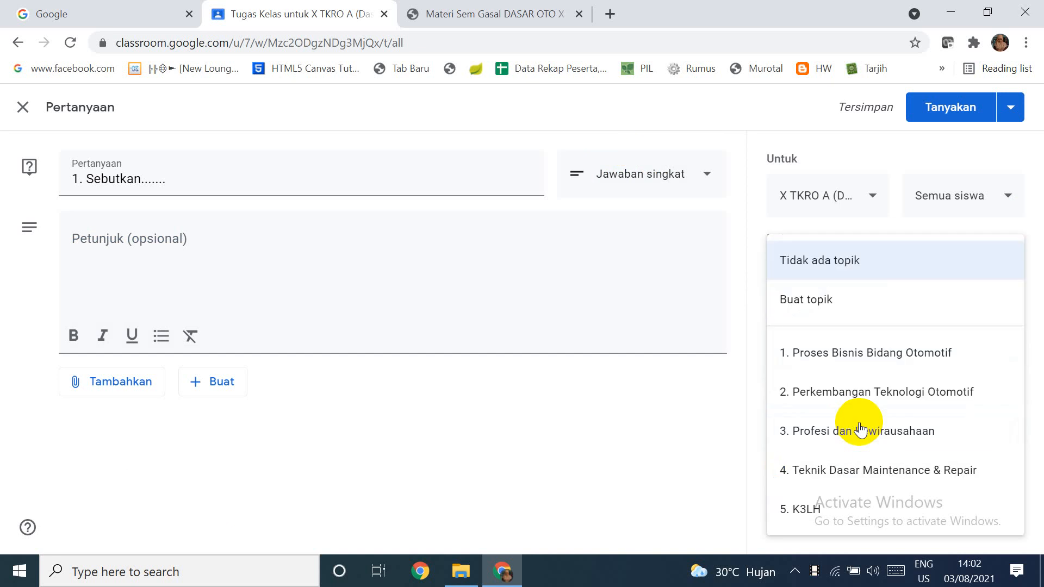
pyautogui.click(851, 354)
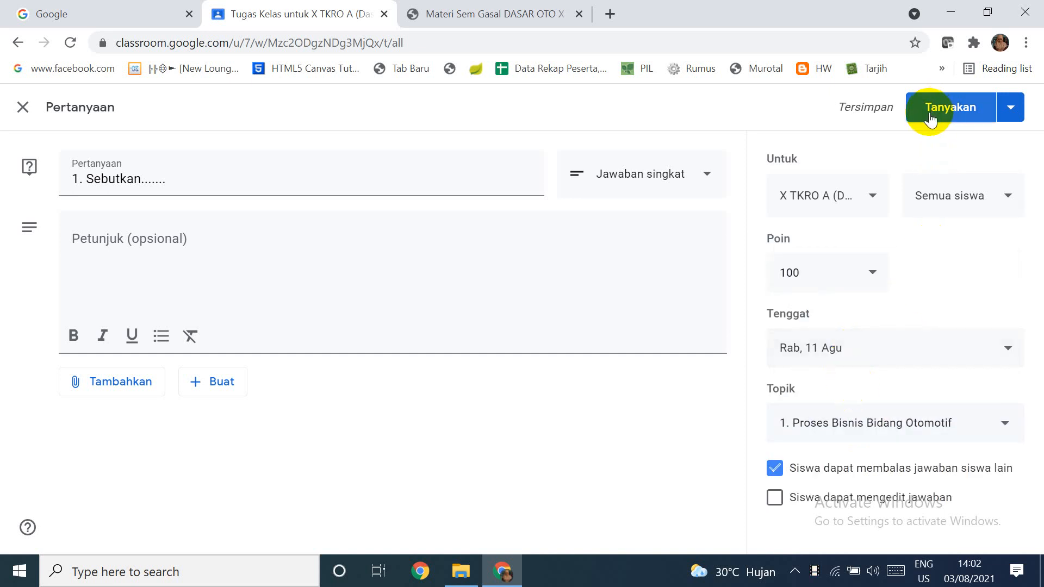
pyautogui.click(932, 114)
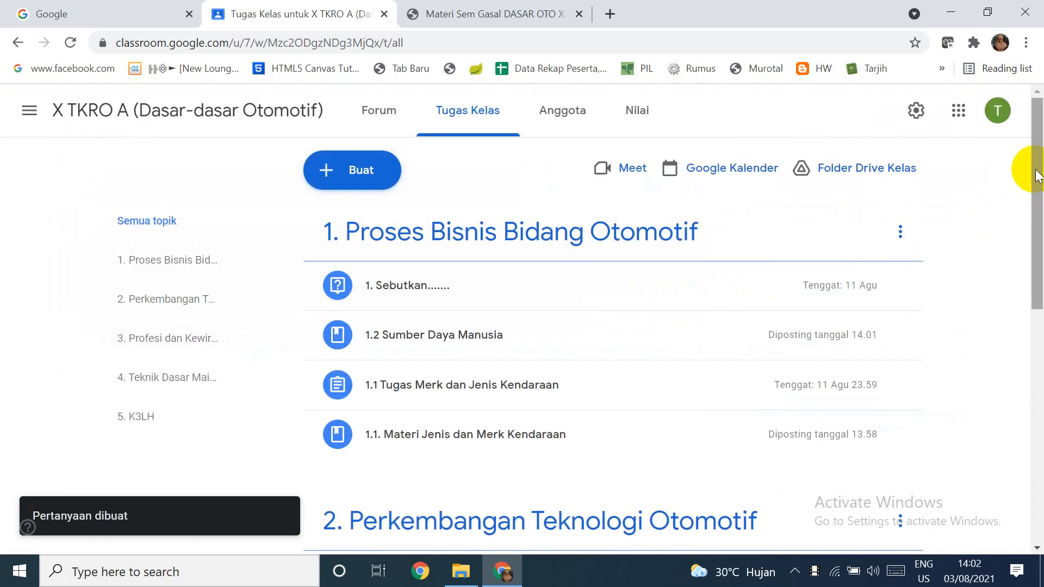
pyautogui.moveTo(1039, 173); pyautogui.dragTo(1040, 147)
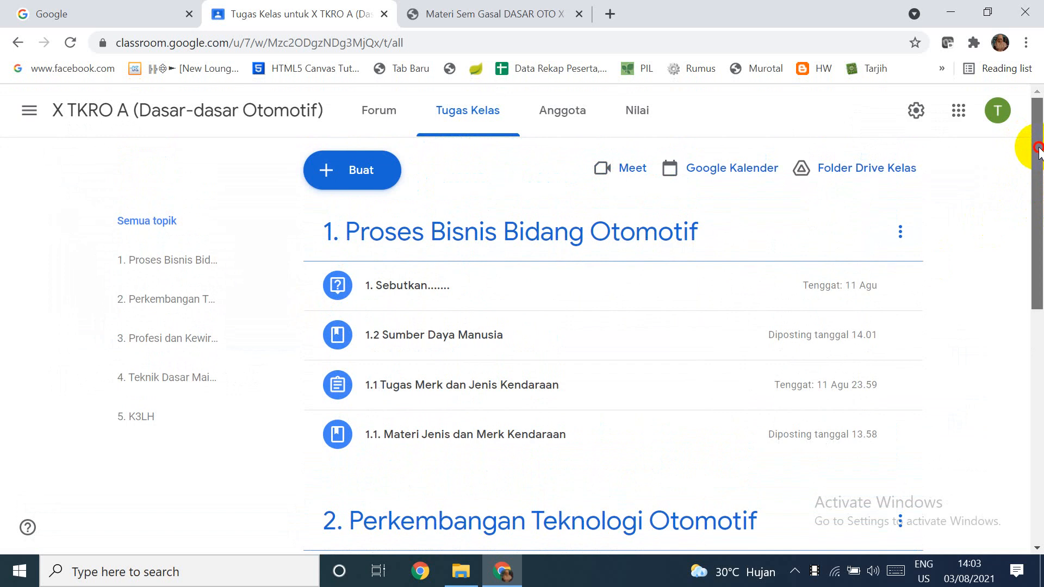